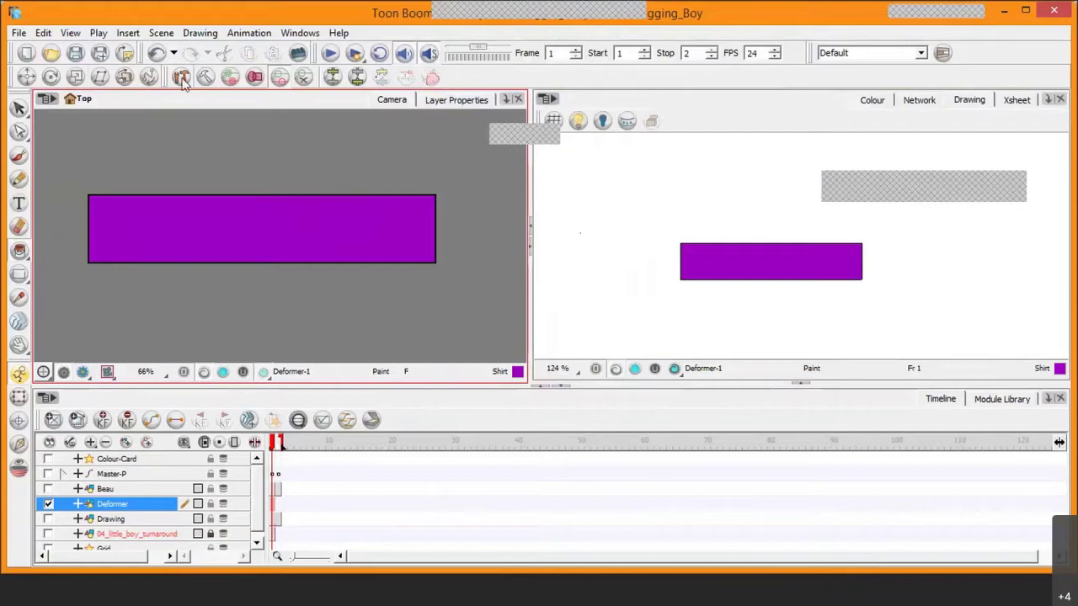
Step: Hide the Advanced Animation toolbar and turn the Deformation toolbar back on from the toolbar menu
{"action": "right_click", "coordinate": [520, 79]}
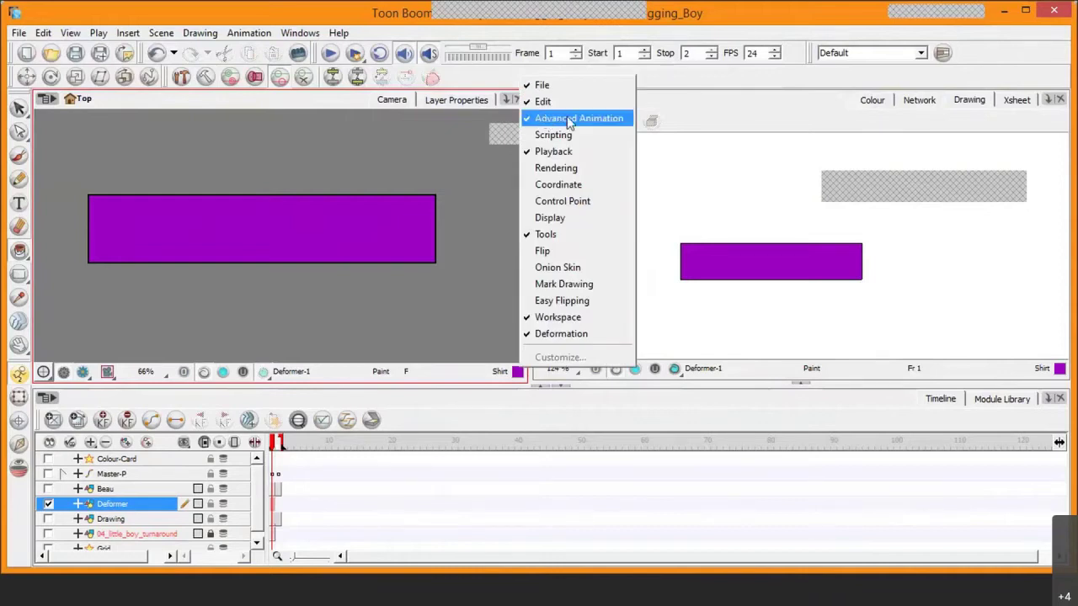
{"action": "left_click", "coordinate": [541, 335]}
{"action": "right_click", "coordinate": [464, 74]}
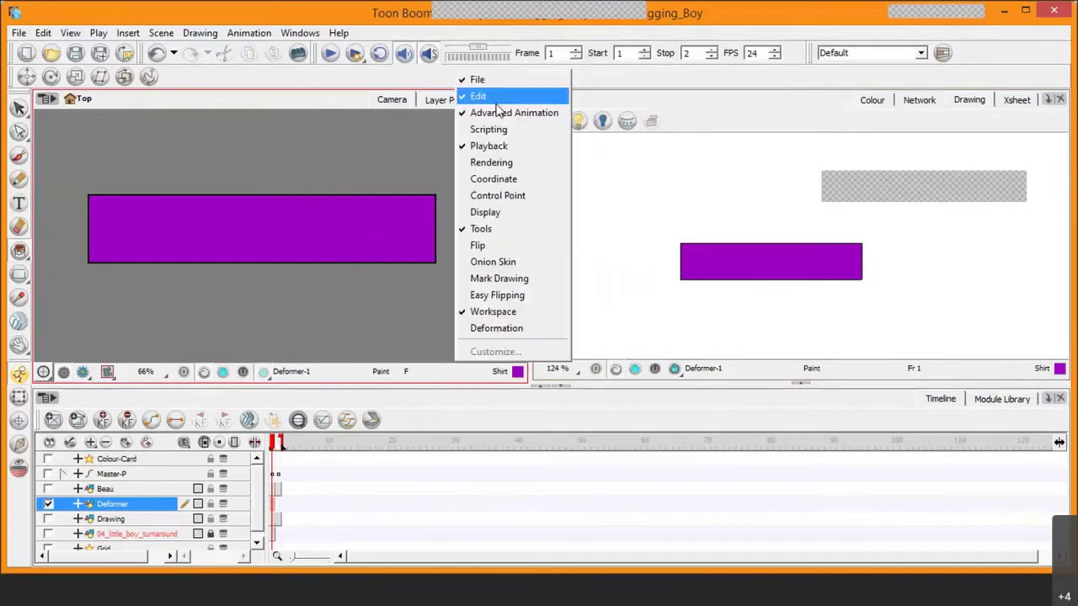
{"action": "left_click", "coordinate": [499, 112]}
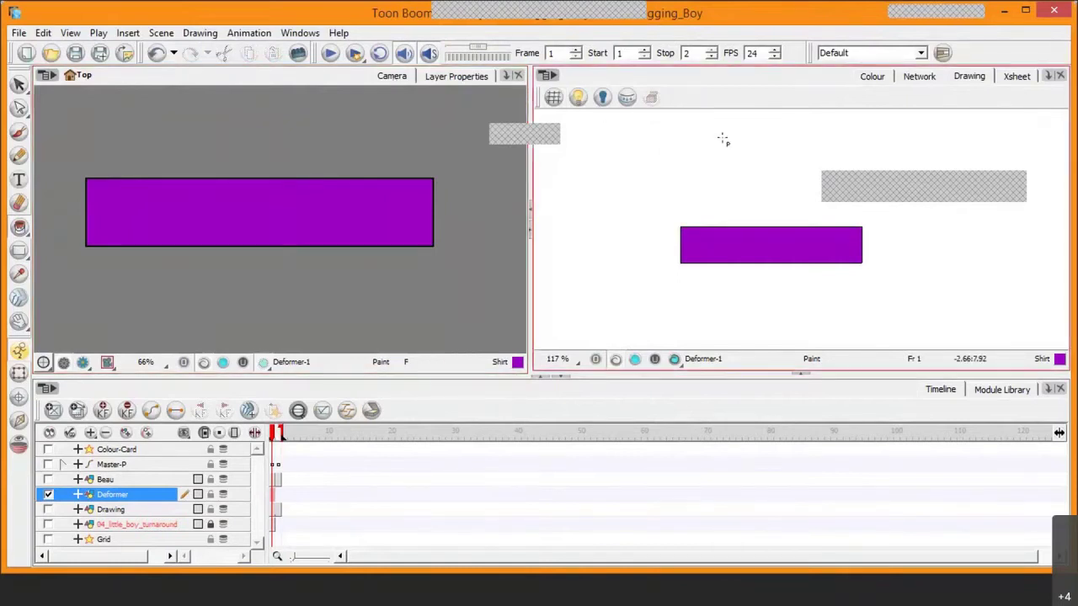
{"action": "right_click", "coordinate": [977, 51]}
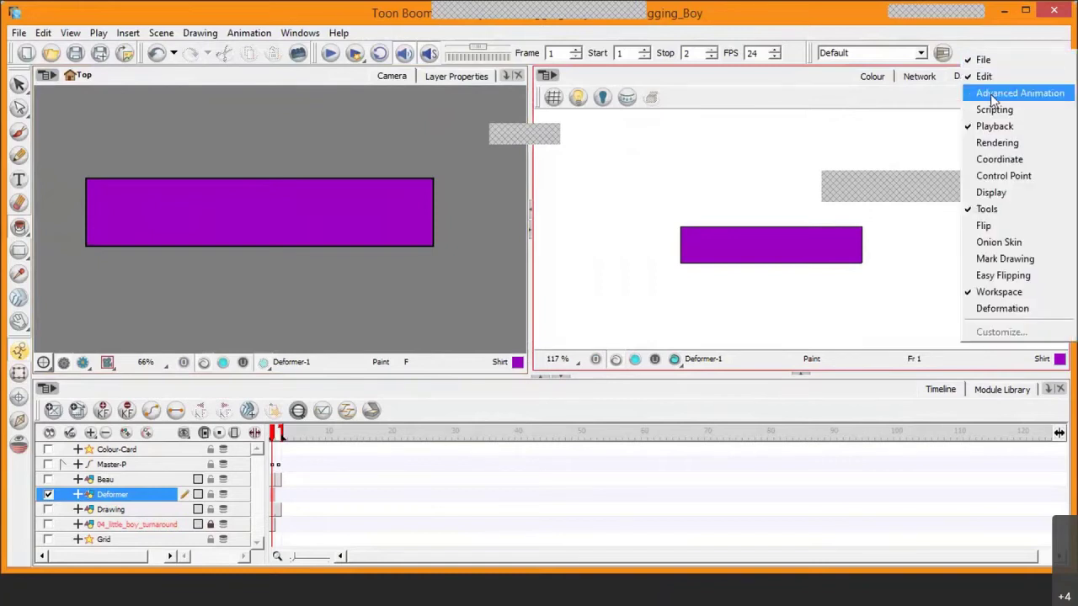
{"action": "left_click", "coordinate": [1001, 308]}
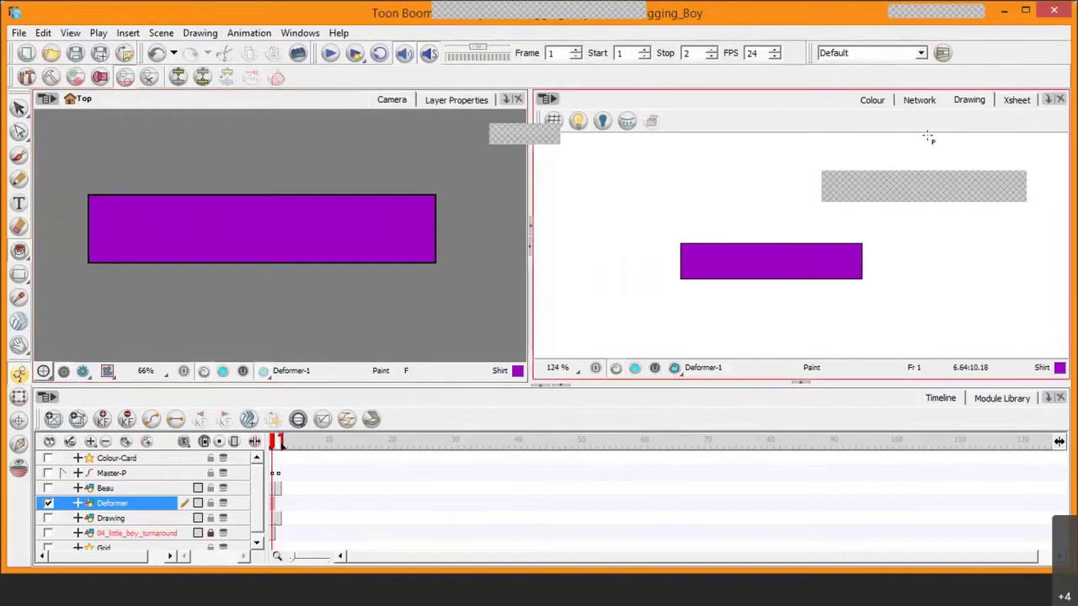
Step: Open the Network view, zoom onto the Deformer [tvg] node, then select the Transform tool in the Top view
{"action": "left_click", "coordinate": [920, 101]}
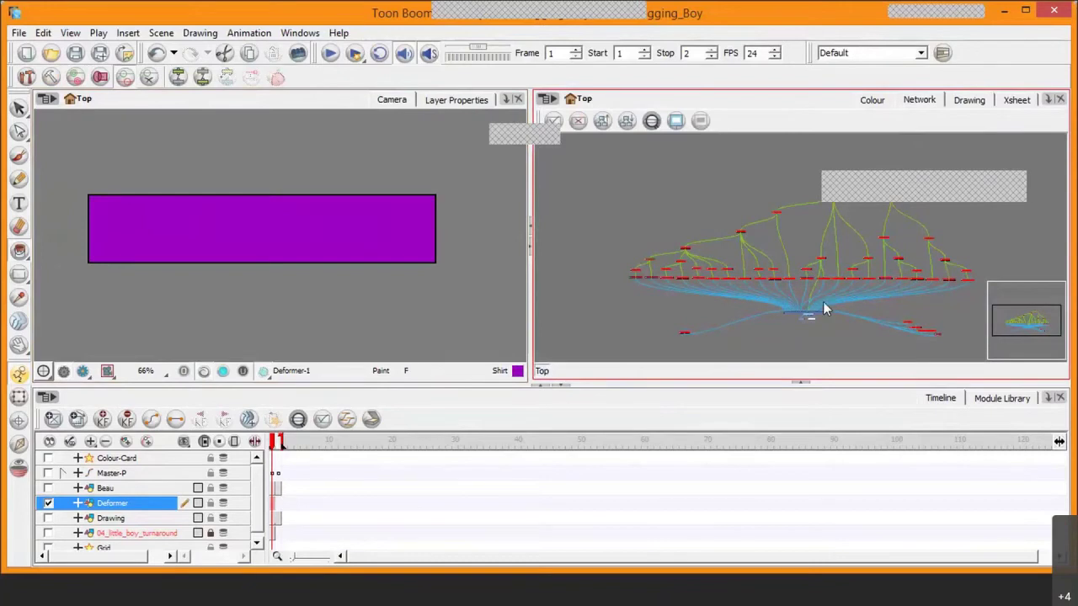
{"action": "scroll", "coordinate": [821, 300], "scroll_direction": "up", "scroll_amount": 5}
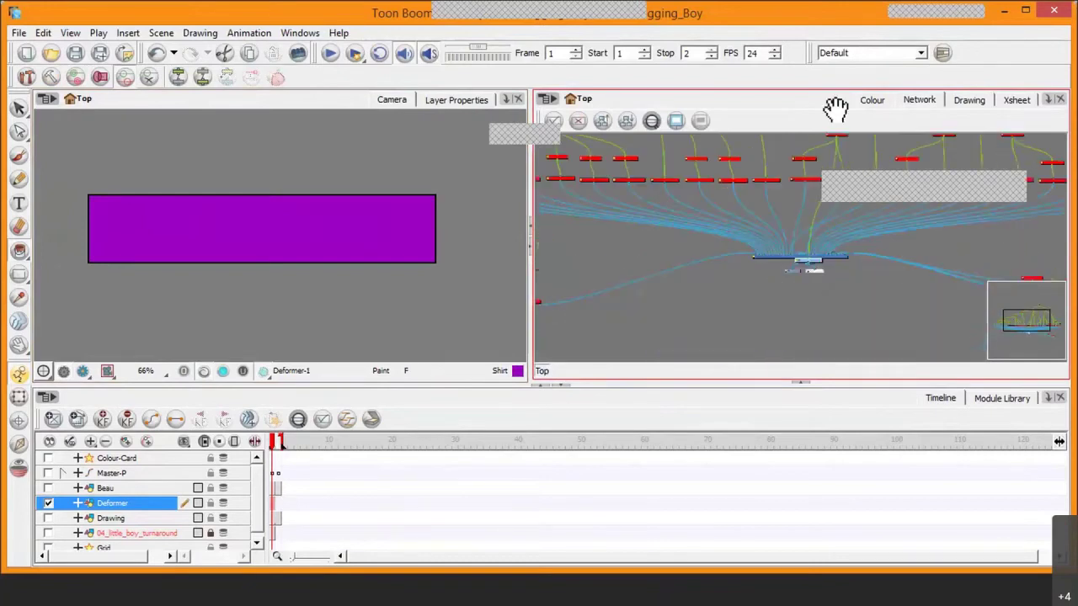
{"action": "left_click_drag", "start_coordinate": [815, 209], "coordinate": [798, 143]}
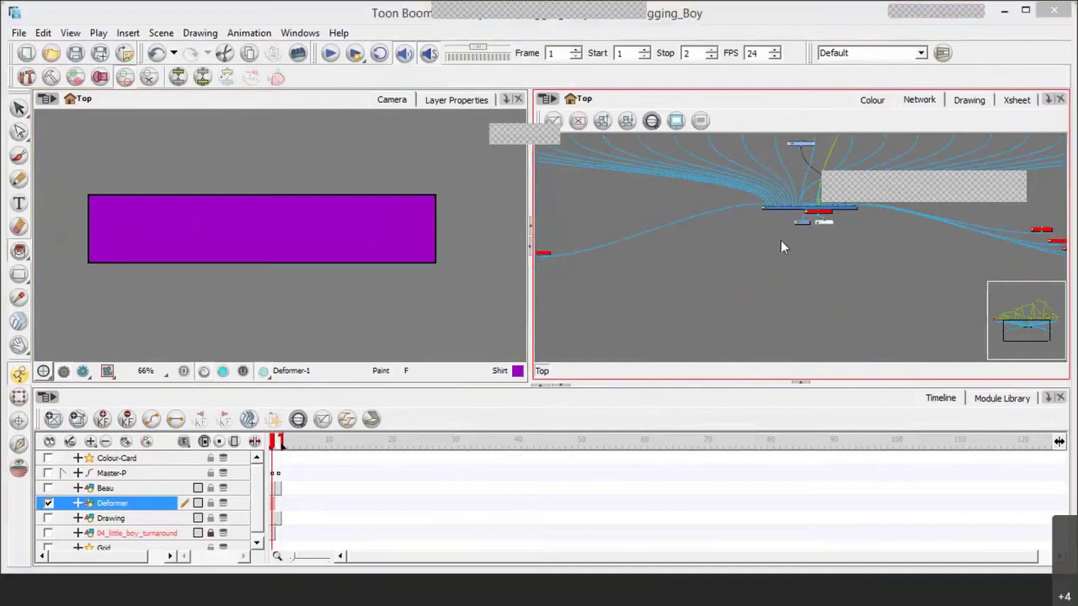
{"action": "left_click", "coordinate": [781, 240]}
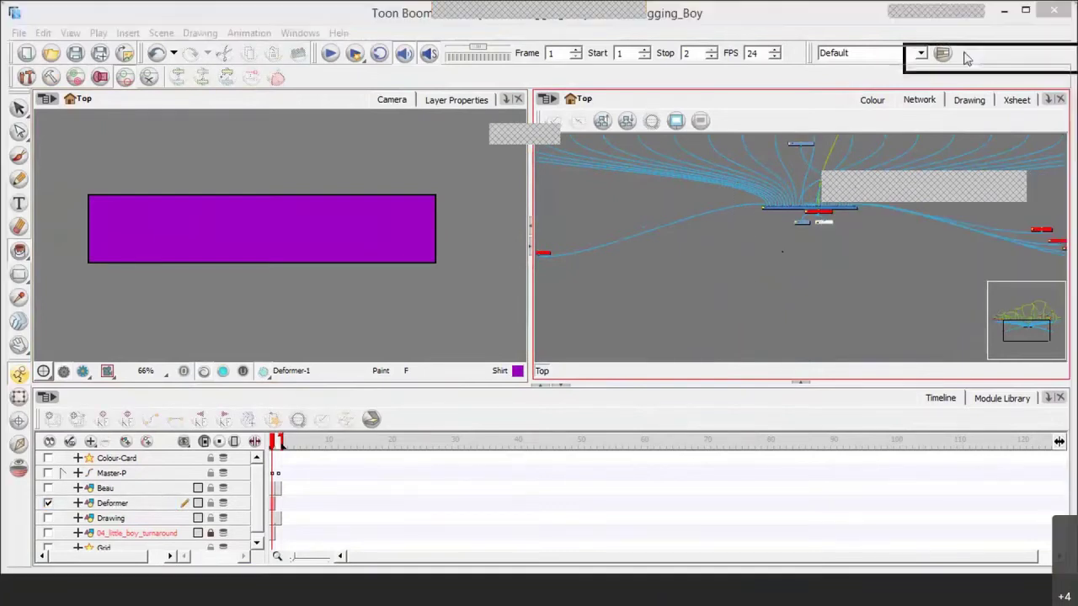
{"action": "left_click", "coordinate": [796, 250]}
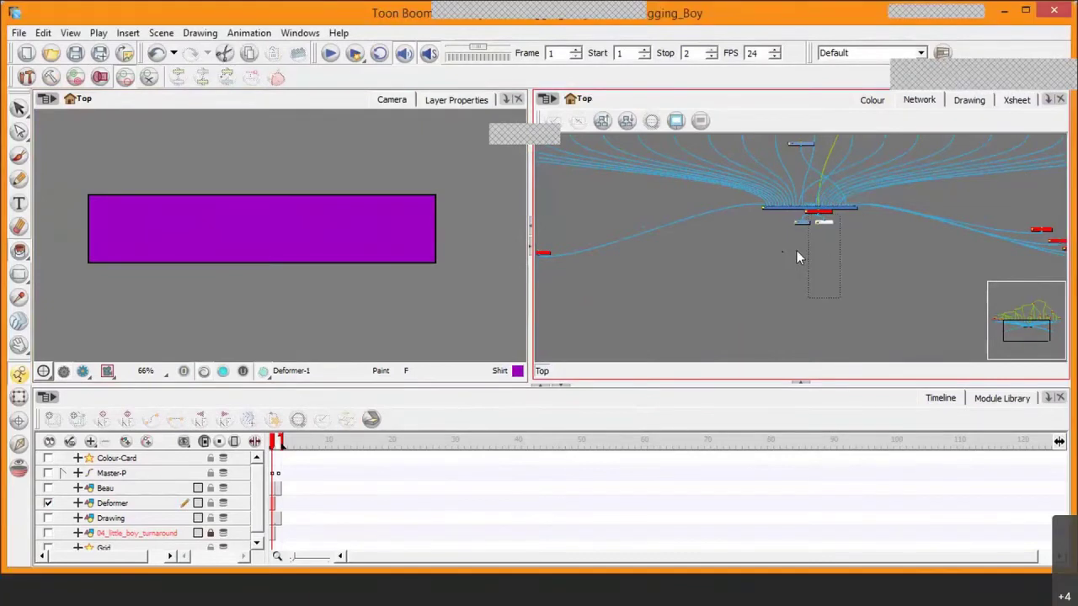
{"action": "left_click_drag", "start_coordinate": [727, 277], "coordinate": [760, 197]}
{"action": "scroll", "coordinate": [767, 206], "scroll_direction": "up", "scroll_amount": 5}
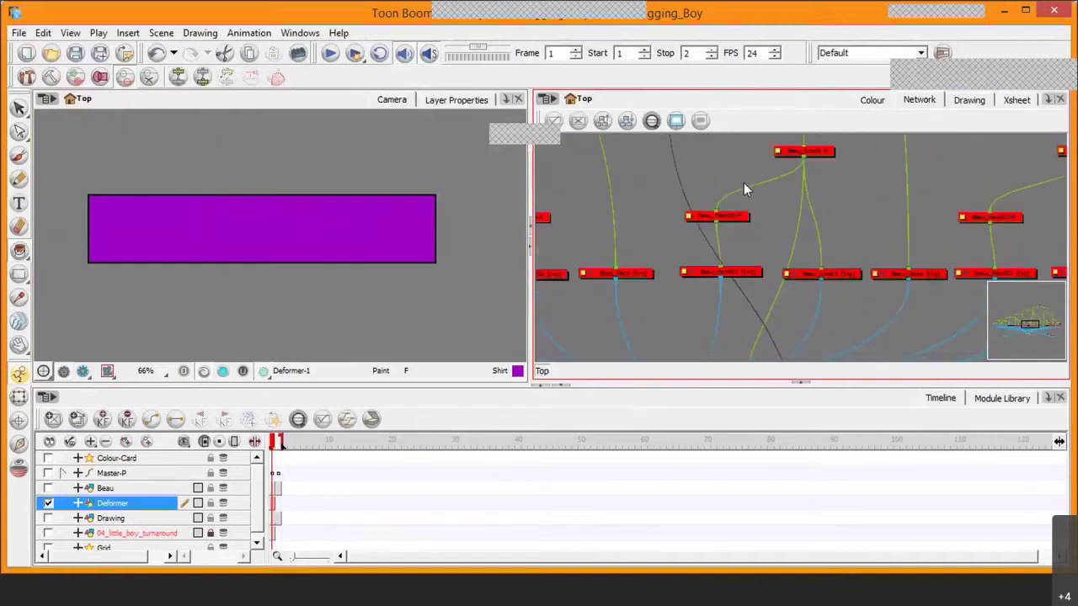
{"action": "scroll", "coordinate": [803, 301], "scroll_direction": "up", "scroll_amount": 5}
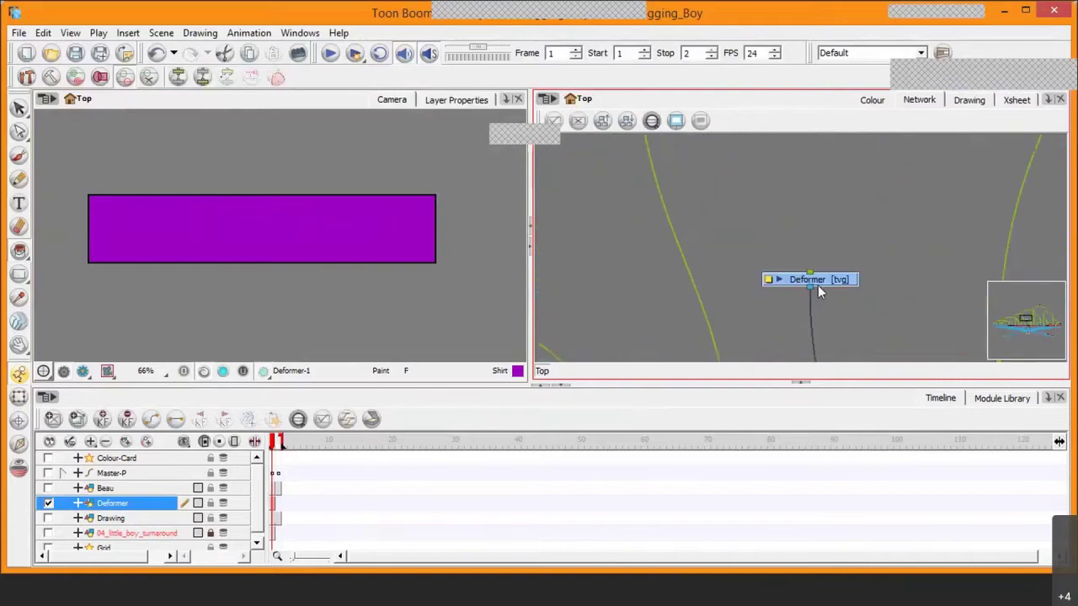
{"action": "scroll", "coordinate": [817, 290], "scroll_direction": "down", "scroll_amount": 3}
{"action": "left_click", "coordinate": [379, 223]}
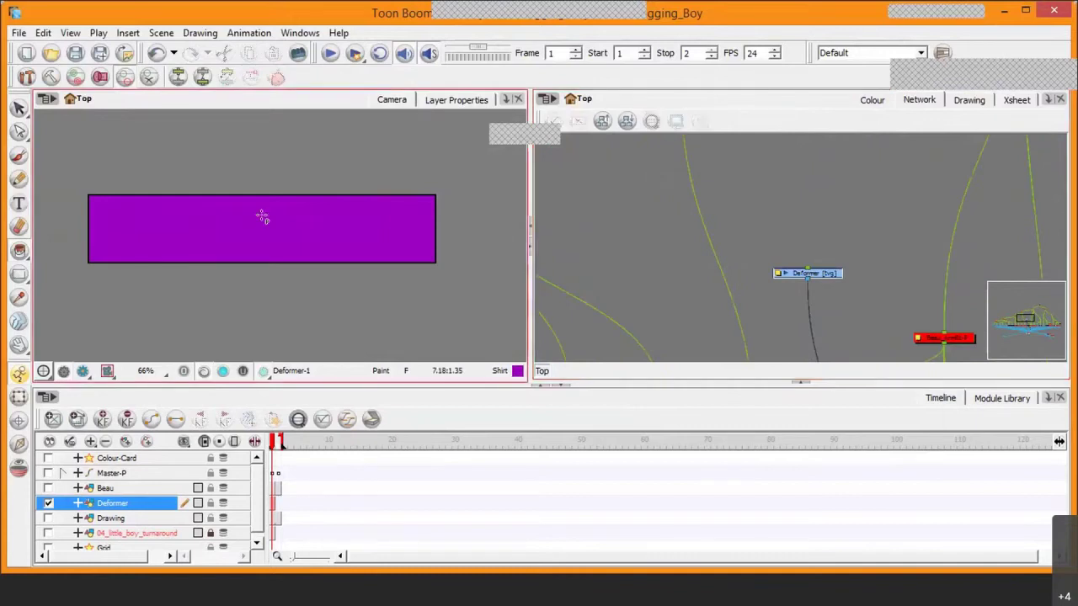
{"action": "left_click", "coordinate": [19, 373]}
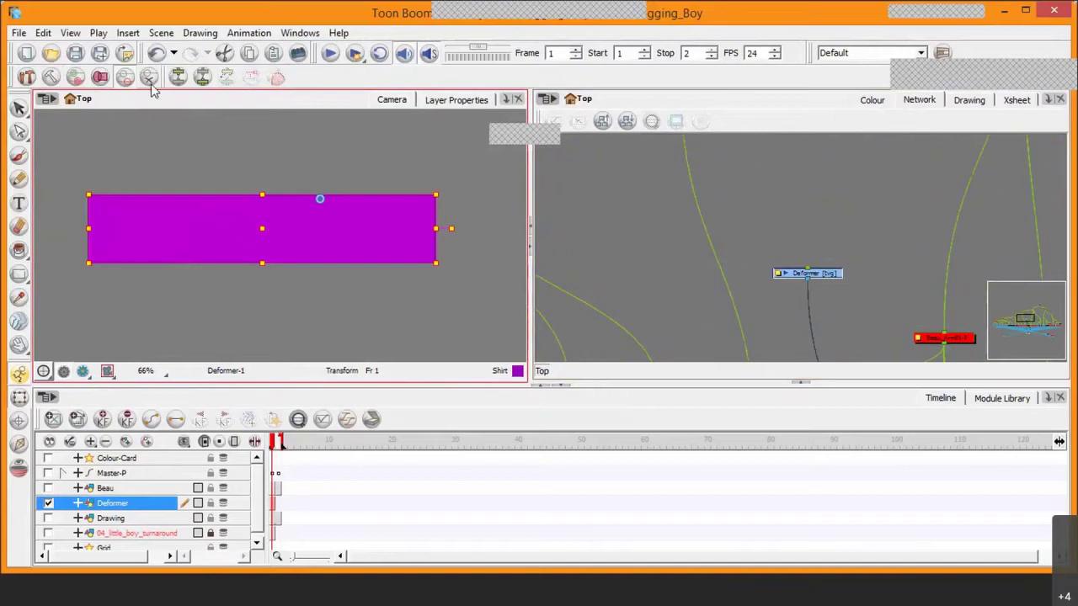
Step: Activate the Rigging tool and nudge the Deformer node slightly in the Network view
{"action": "left_click", "coordinate": [27, 77]}
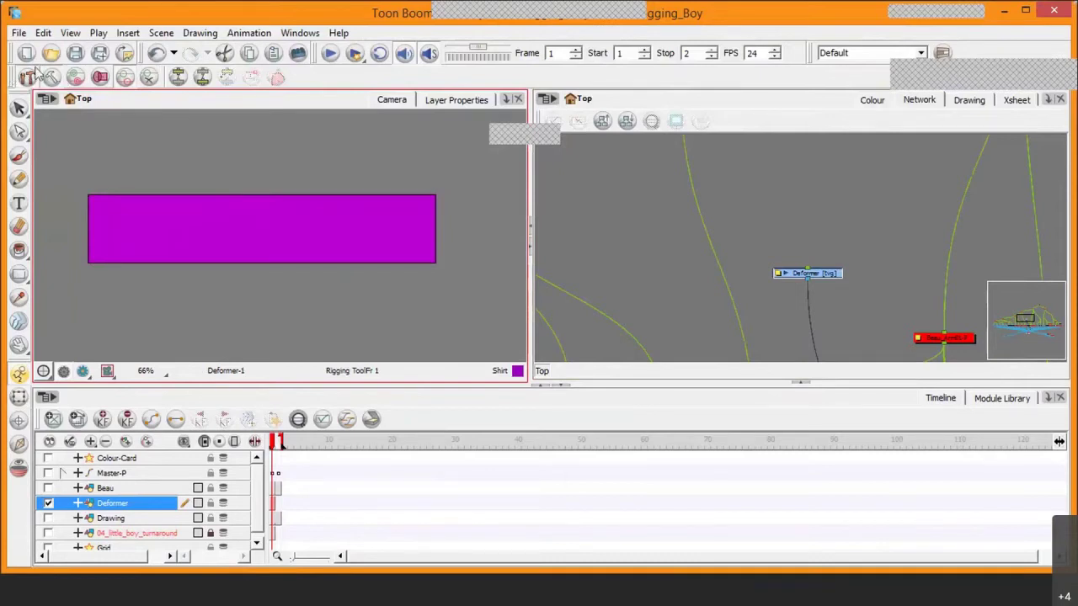
{"action": "left_click", "coordinate": [722, 284]}
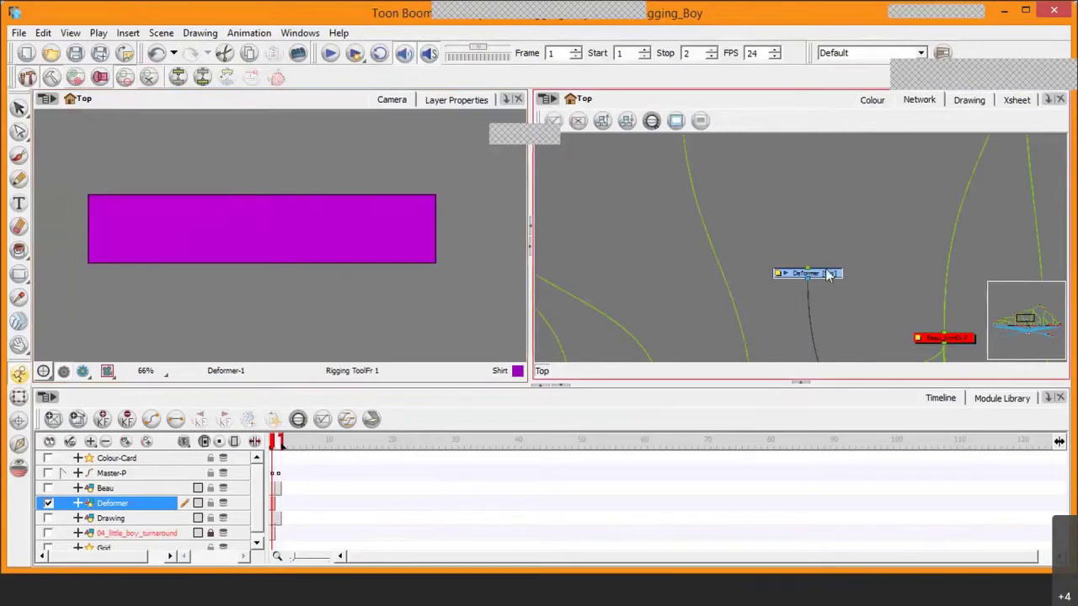
{"action": "left_click_drag", "start_coordinate": [825, 271], "coordinate": [829, 270]}
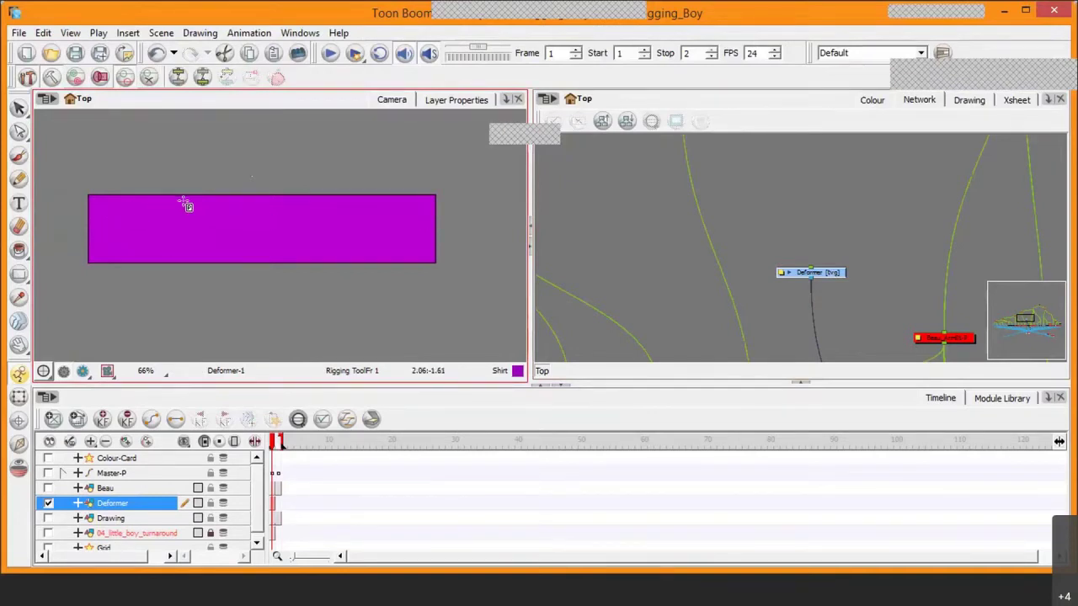
Step: Place the first rig point at the rectangle's left edge and reframe the view around it
{"action": "left_click", "coordinate": [94, 229]}
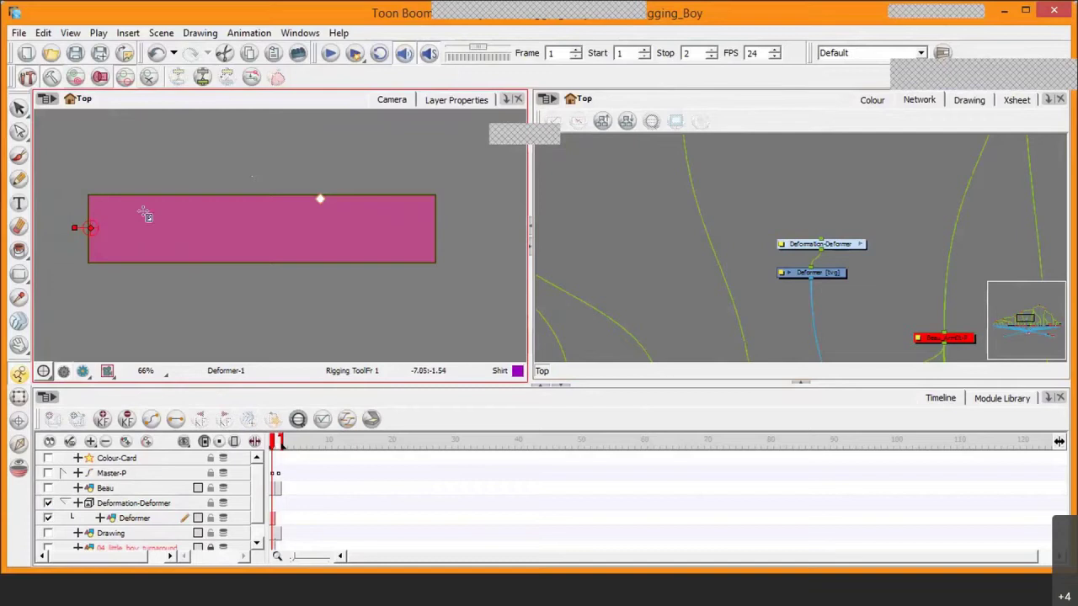
{"action": "key", "text": "2"}
{"action": "key", "text": "space"}
{"action": "left_click_drag", "start_coordinate": [137, 228], "coordinate": [439, 229]}
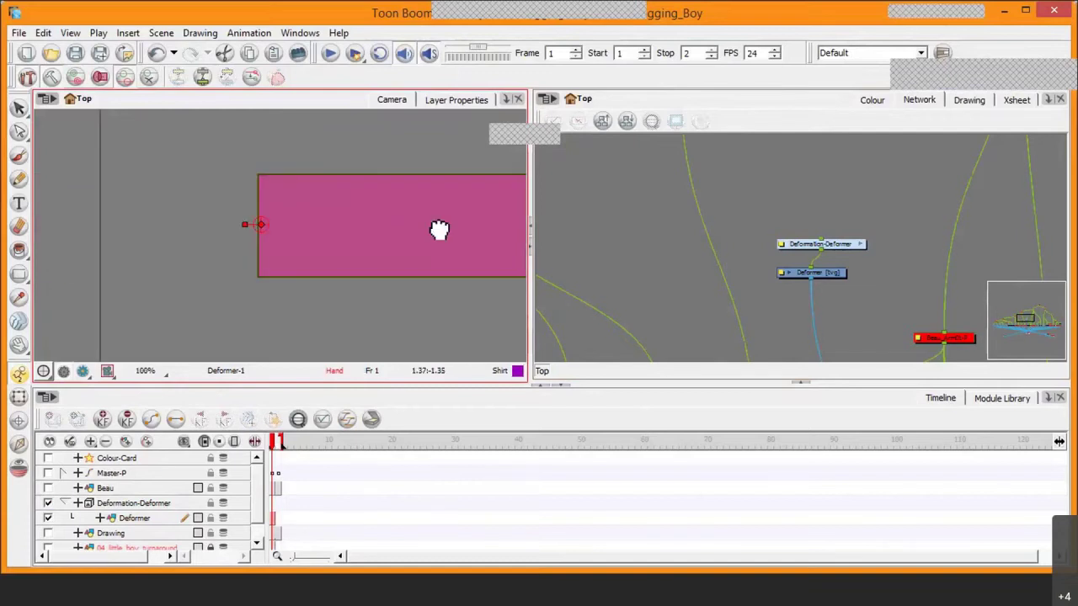
{"action": "key", "text": "1"}
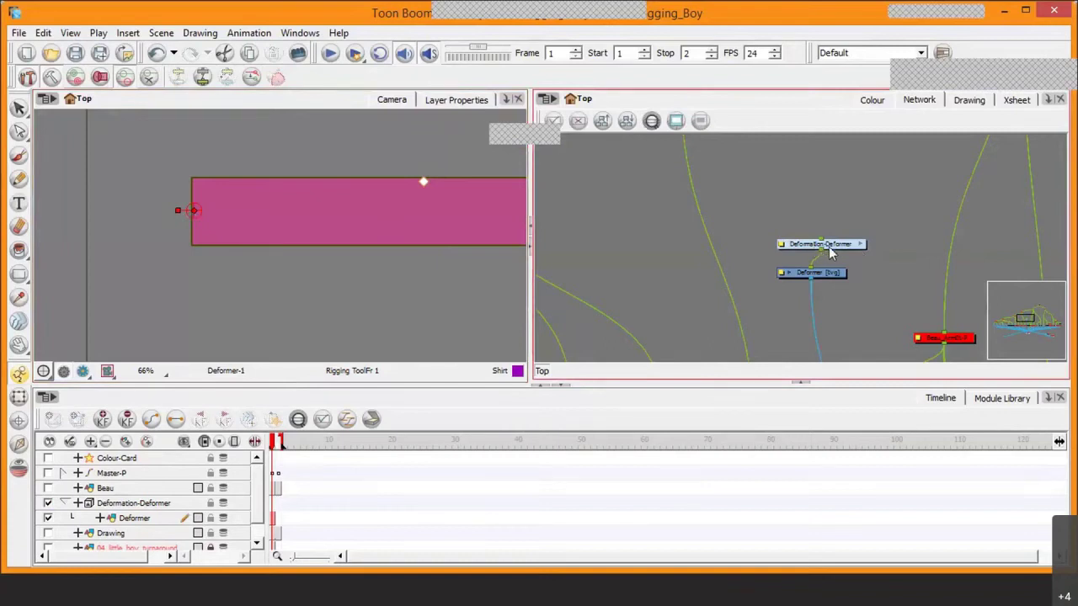
{"action": "left_click_drag", "start_coordinate": [373, 229], "coordinate": [321, 224]}
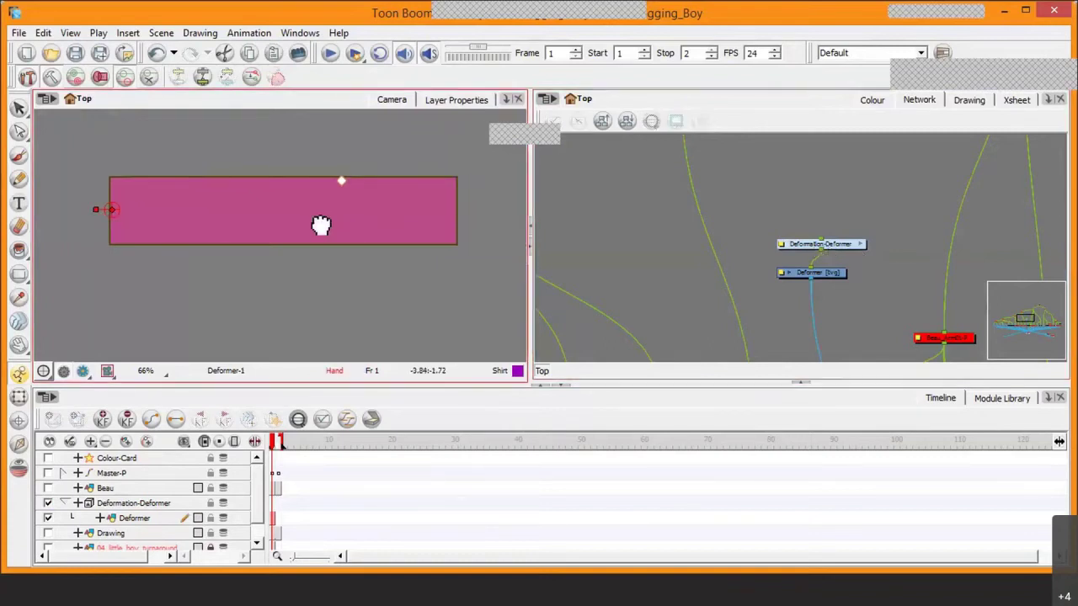
{"action": "key", "text": "space"}
Step: Add bone joints at the rectangle's middle and right edge, then switch the chain to animation mode
{"action": "left_click", "coordinate": [289, 210]}
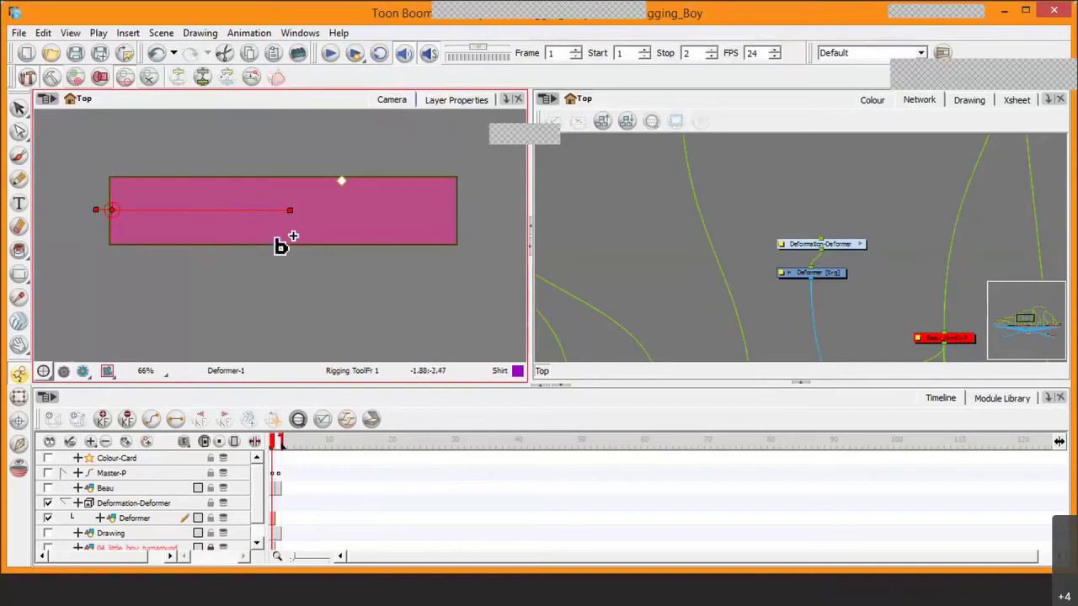
{"action": "left_click", "coordinate": [451, 211]}
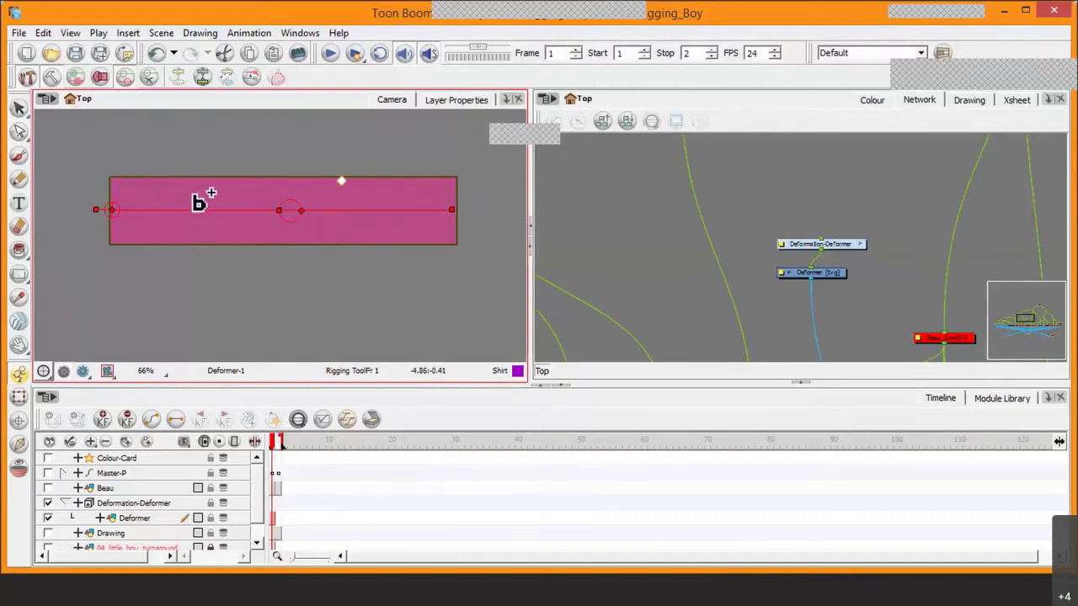
{"action": "left_click", "coordinate": [52, 78]}
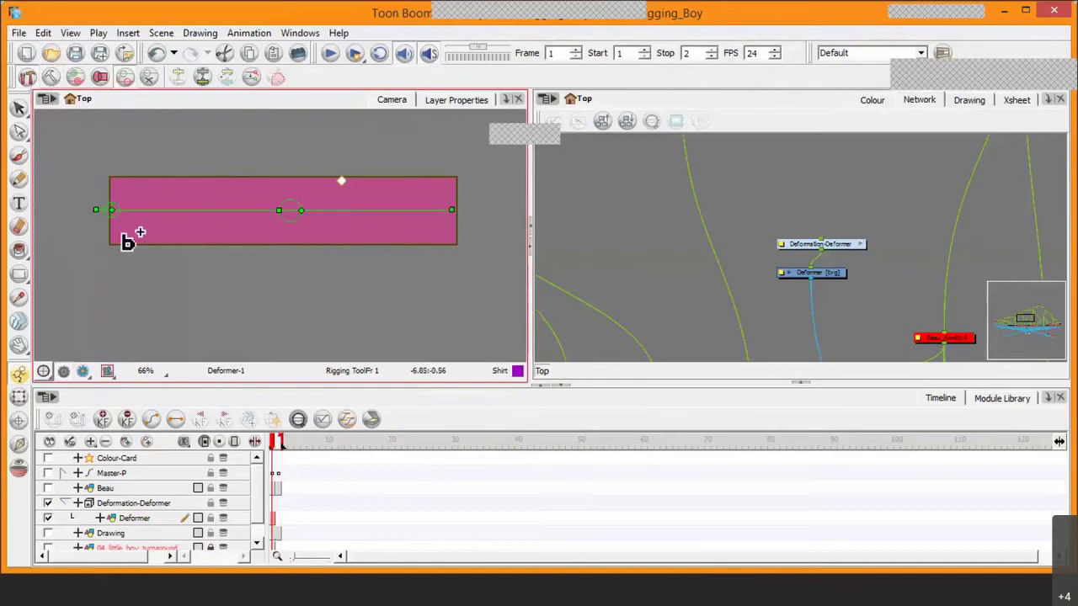
{"action": "left_click", "coordinate": [95, 210]}
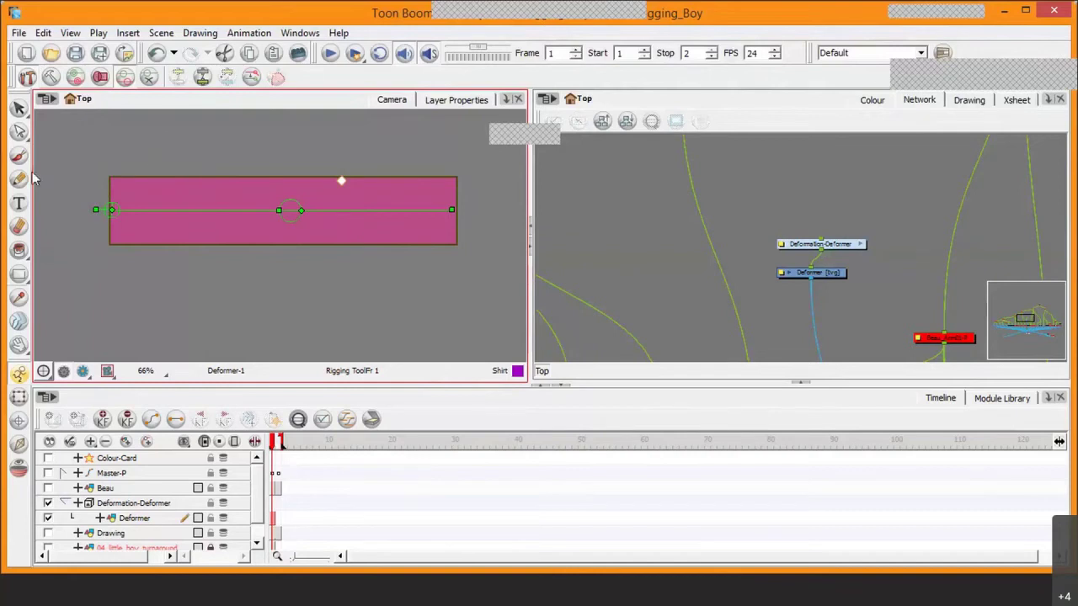
Step: With the Transform tool, bend the bar up then down at the middle joint, and undo
{"action": "left_click", "coordinate": [18, 398]}
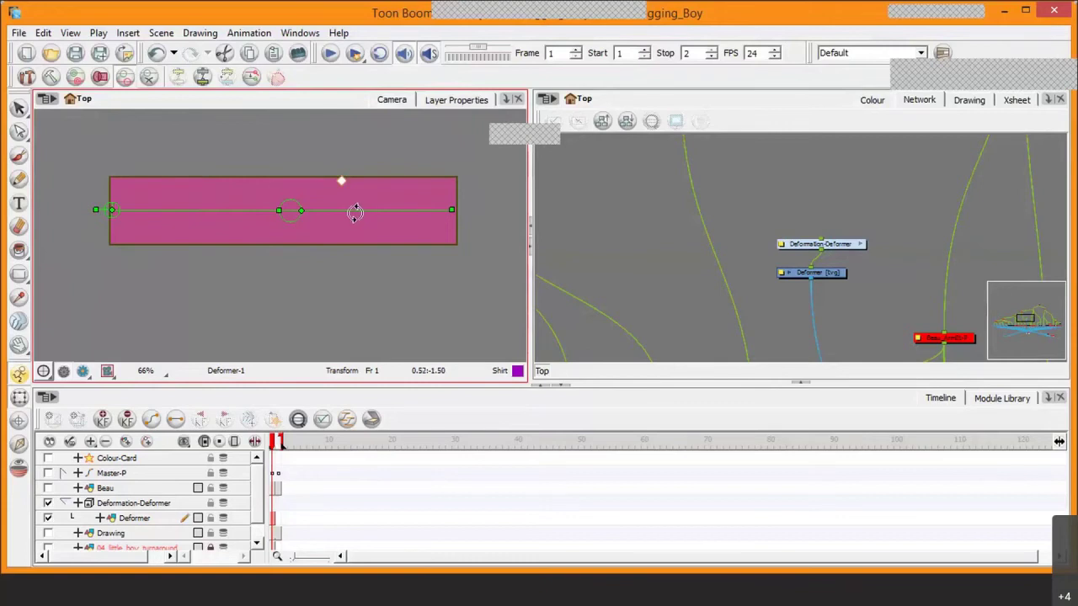
{"action": "left_click_drag", "start_coordinate": [354, 204], "coordinate": [293, 143]}
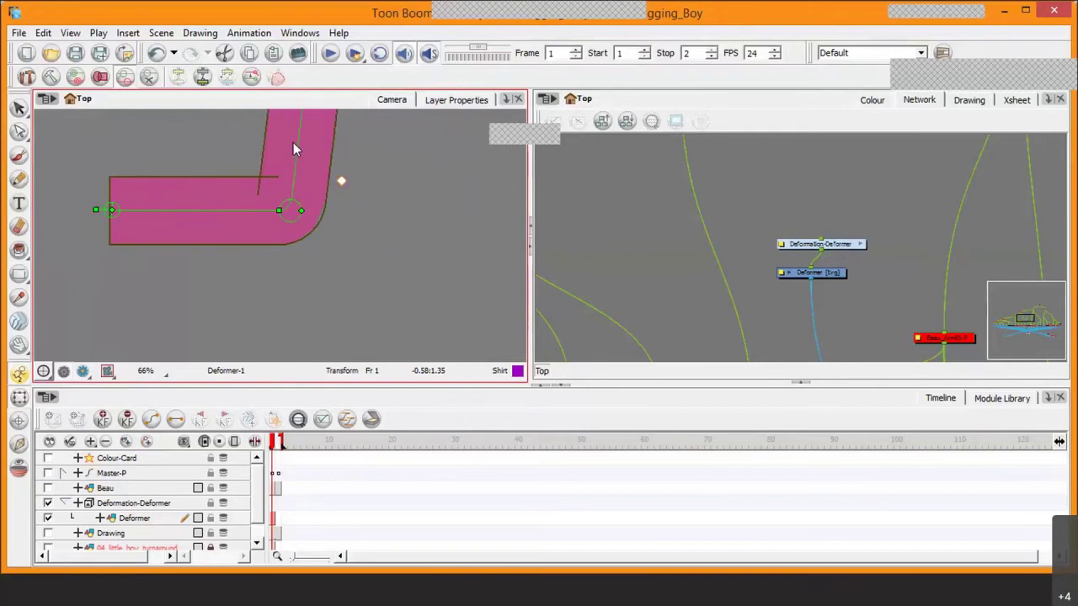
{"action": "key", "text": "2"}
{"action": "key", "text": "2"}
{"action": "key", "text": "2"}
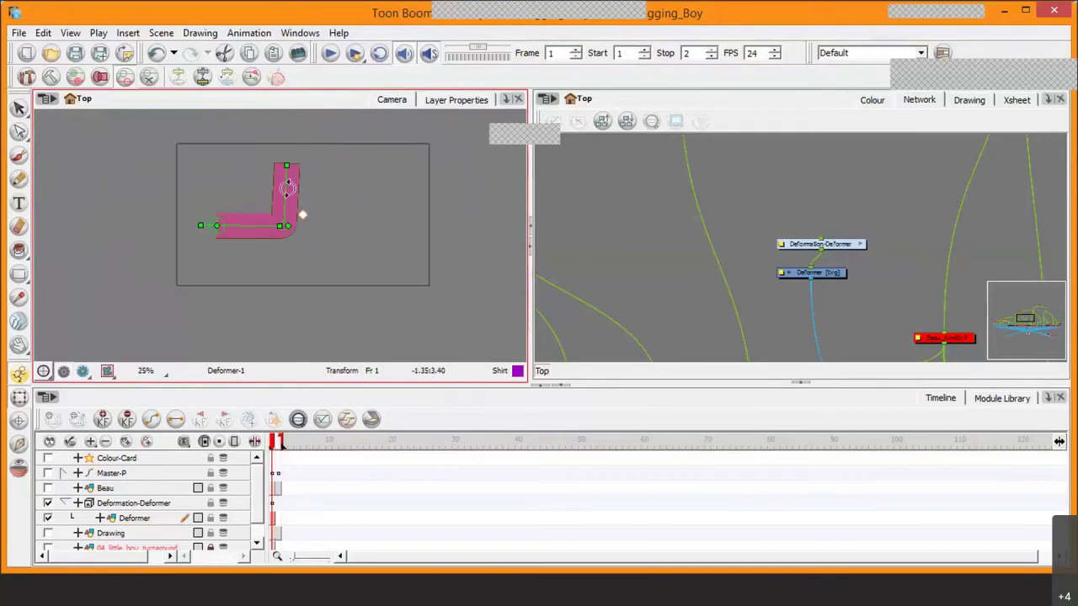
{"action": "left_click_drag", "start_coordinate": [287, 187], "coordinate": [272, 279]}
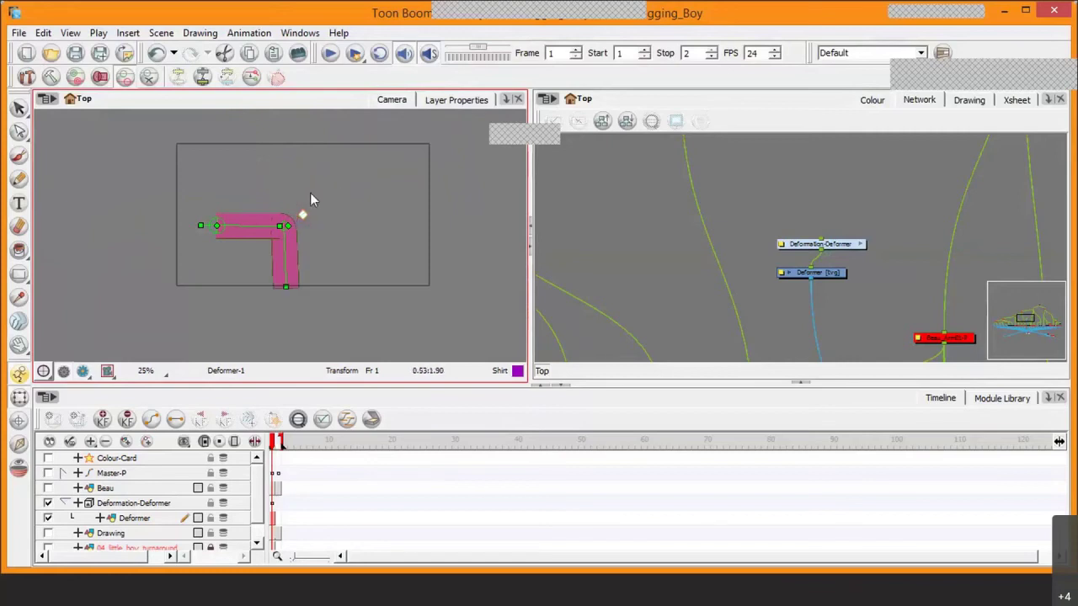
{"action": "key", "text": "ctrl+z"}
{"action": "key", "text": "ctrl+z"}
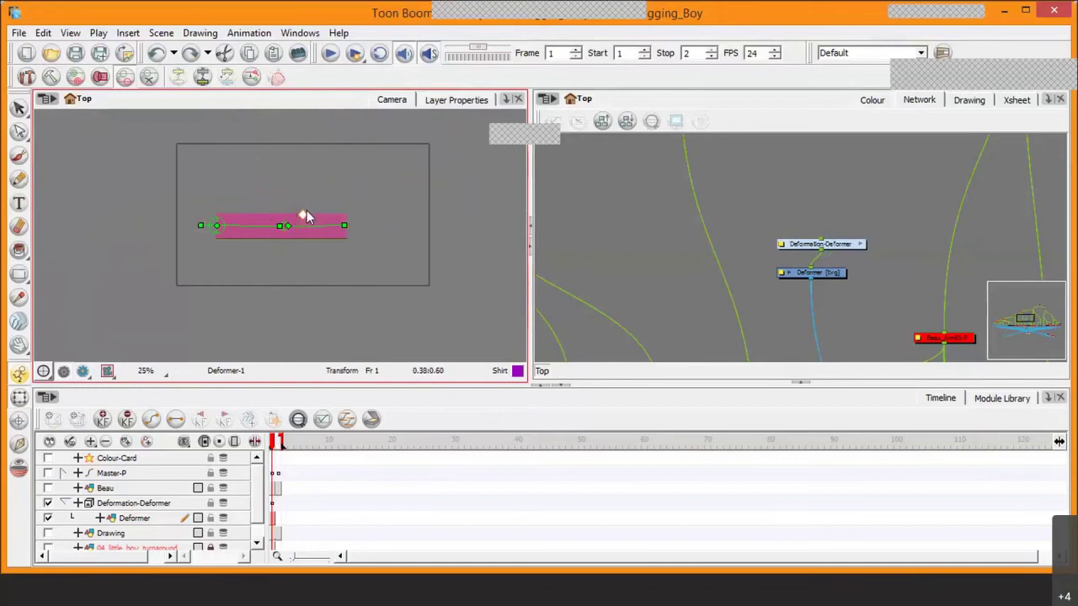
Step: Bend the bar at the elbow again, swing its far end around, then undo to straighten it
{"action": "key", "text": "2"}
{"action": "key", "text": "2"}
{"action": "key", "text": "2"}
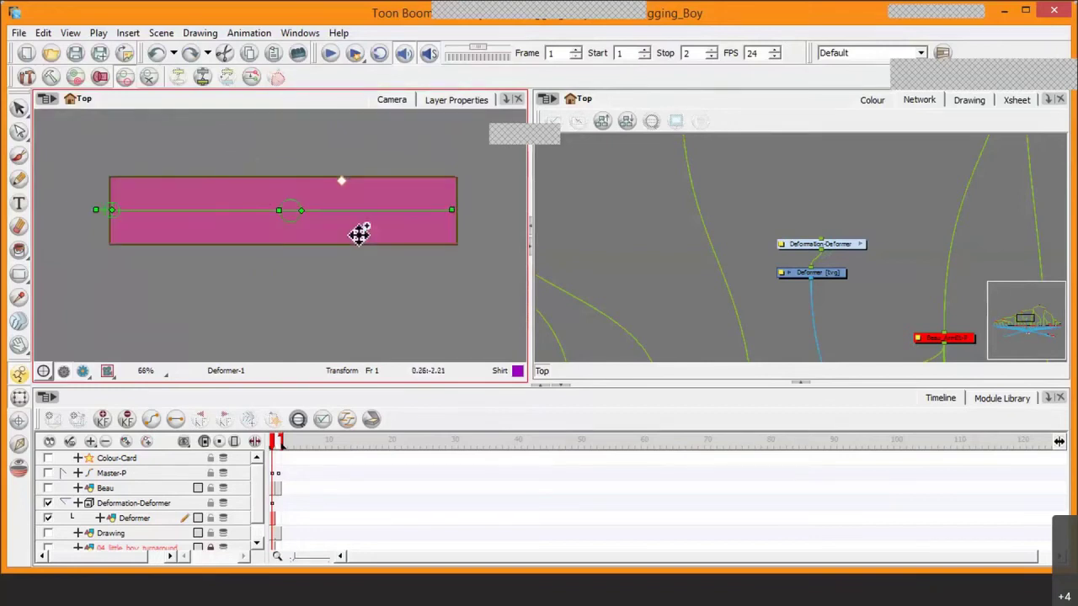
{"action": "left_click_drag", "start_coordinate": [392, 236], "coordinate": [289, 245]}
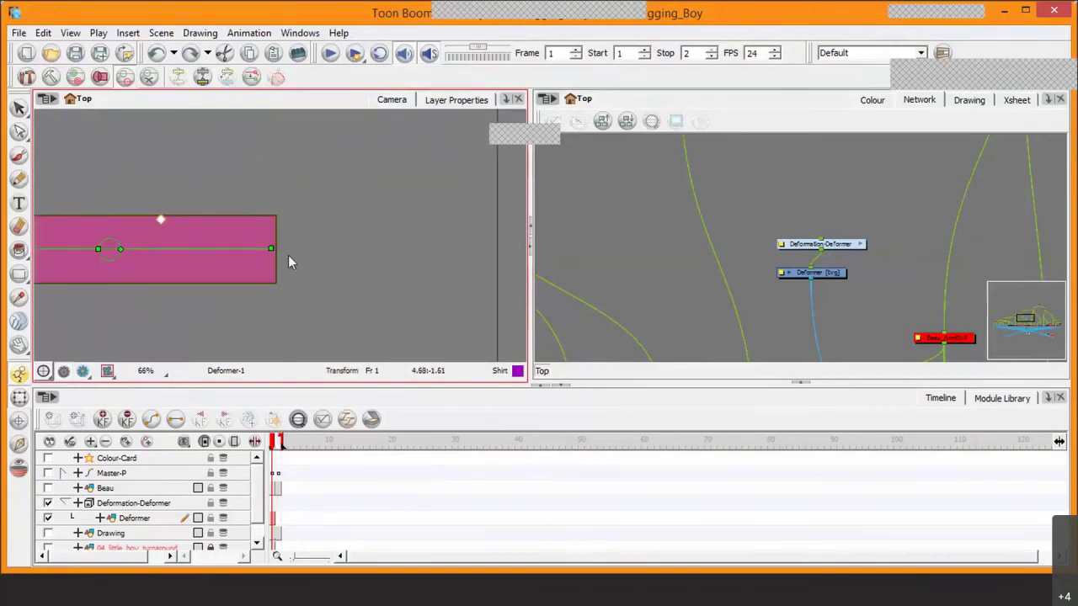
{"action": "left_click", "coordinate": [278, 251]}
{"action": "left_click_drag", "start_coordinate": [342, 247], "coordinate": [287, 59]}
{"action": "scroll", "coordinate": [290, 180], "scroll_direction": "down", "scroll_amount": 3}
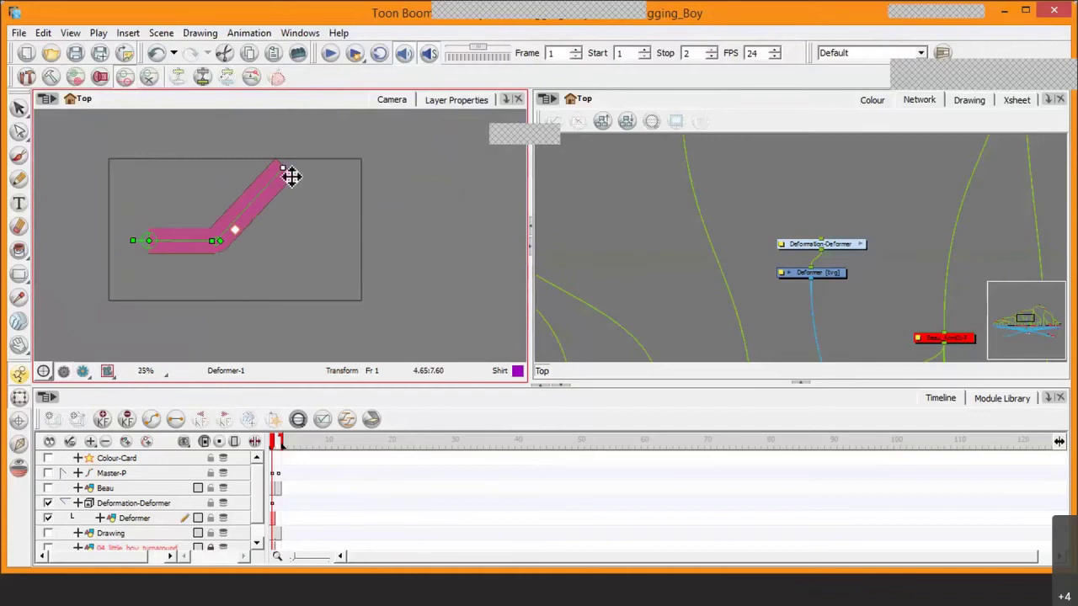
{"action": "left_click_drag", "start_coordinate": [291, 175], "coordinate": [299, 350]}
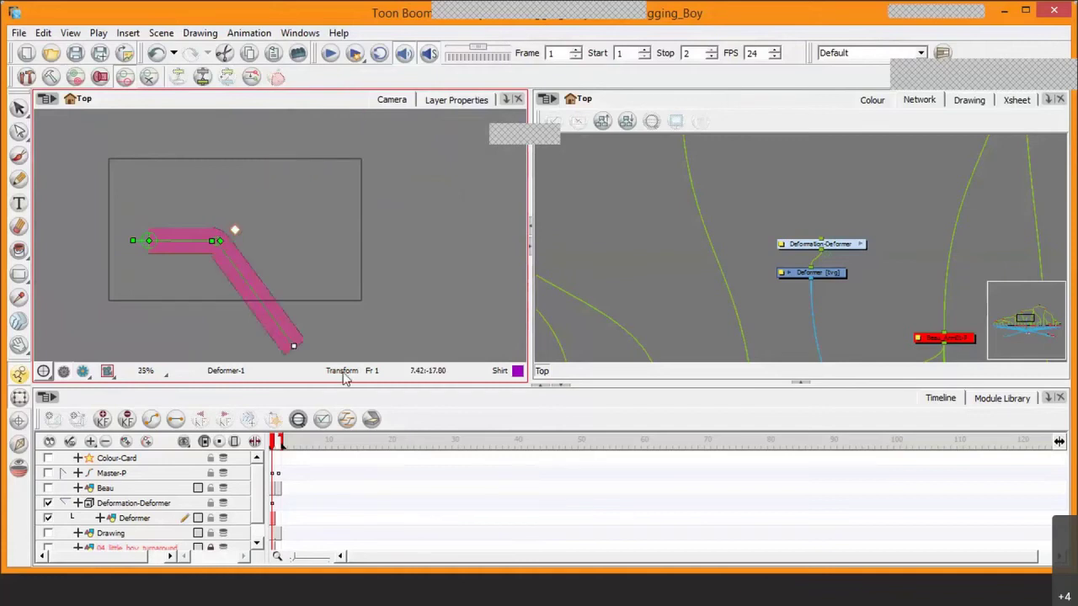
{"action": "left_click_drag", "start_coordinate": [343, 378], "coordinate": [282, 169]}
{"action": "key", "text": "ctrl+z"}
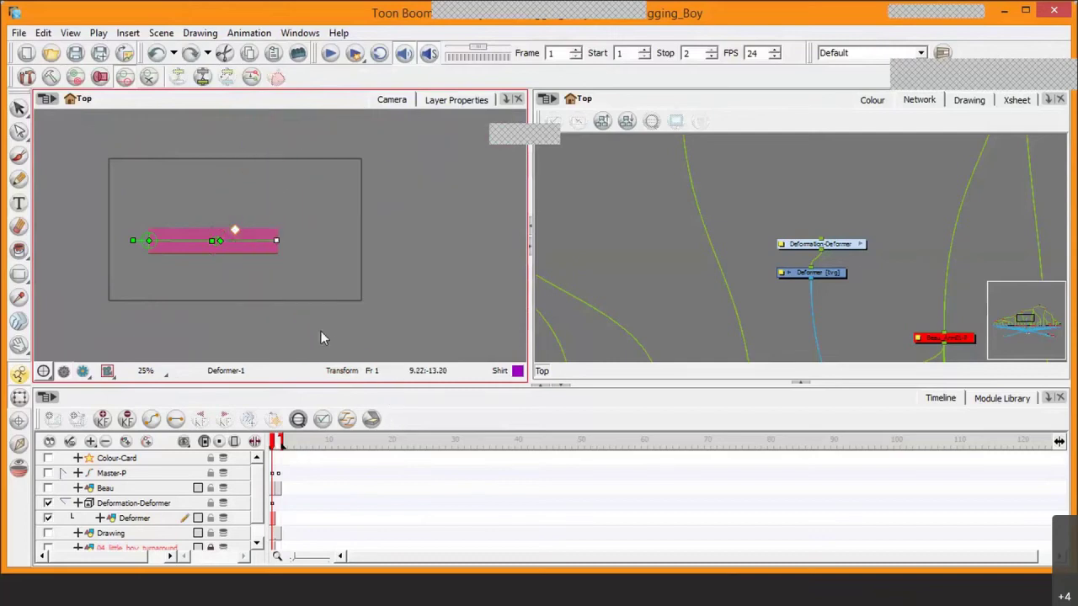
Step: Center the bar, bend its right half up into an L, then rotate it back to horizontal
{"action": "scroll", "coordinate": [253, 291], "scroll_direction": "up", "scroll_amount": 3}
{"action": "left_click_drag", "start_coordinate": [264, 265], "coordinate": [432, 252]}
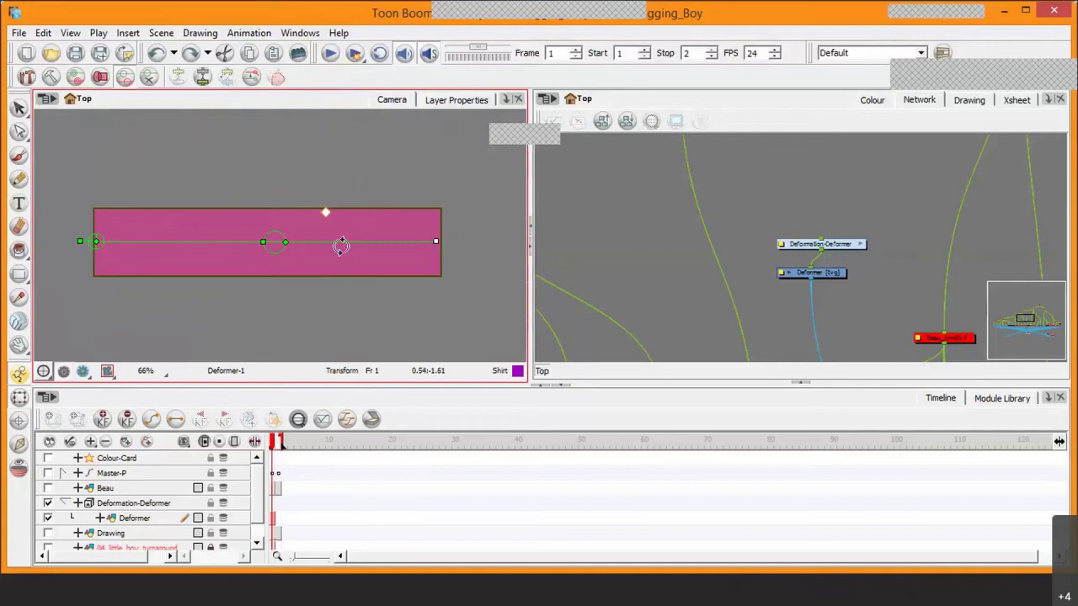
{"action": "left_click_drag", "start_coordinate": [340, 244], "coordinate": [270, 183]}
{"action": "key", "text": "2"}
{"action": "key", "text": "2"}
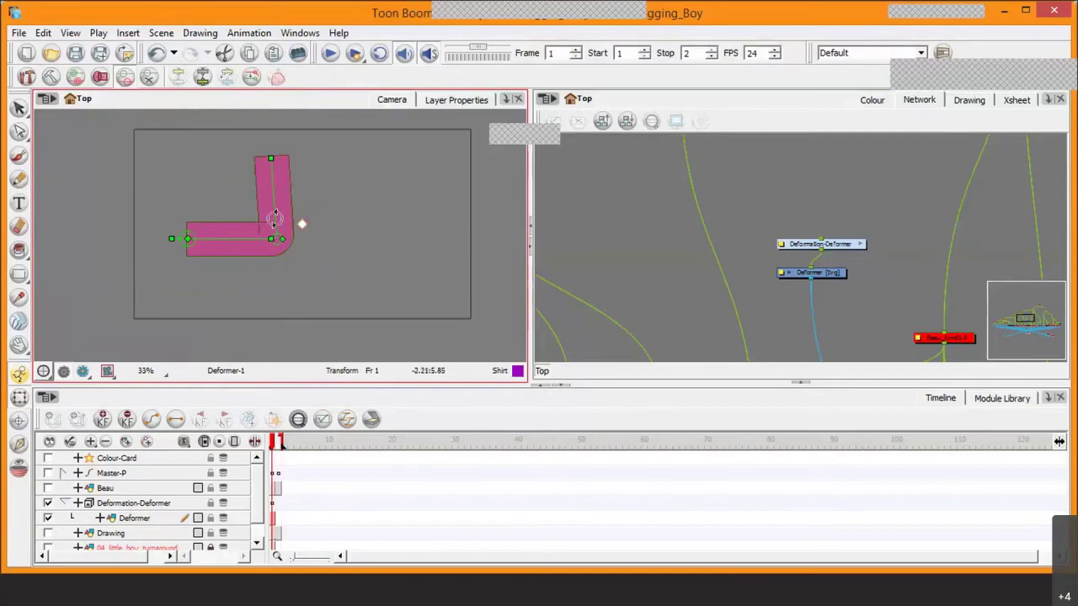
{"action": "left_click_drag", "start_coordinate": [299, 181], "coordinate": [354, 263]}
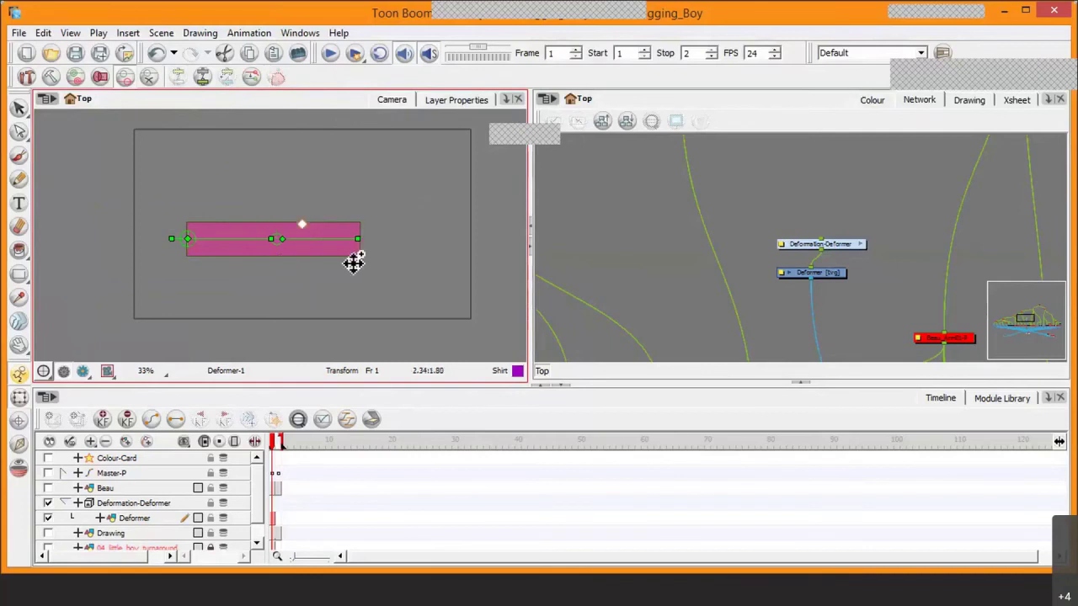
{"action": "key", "text": "2"}
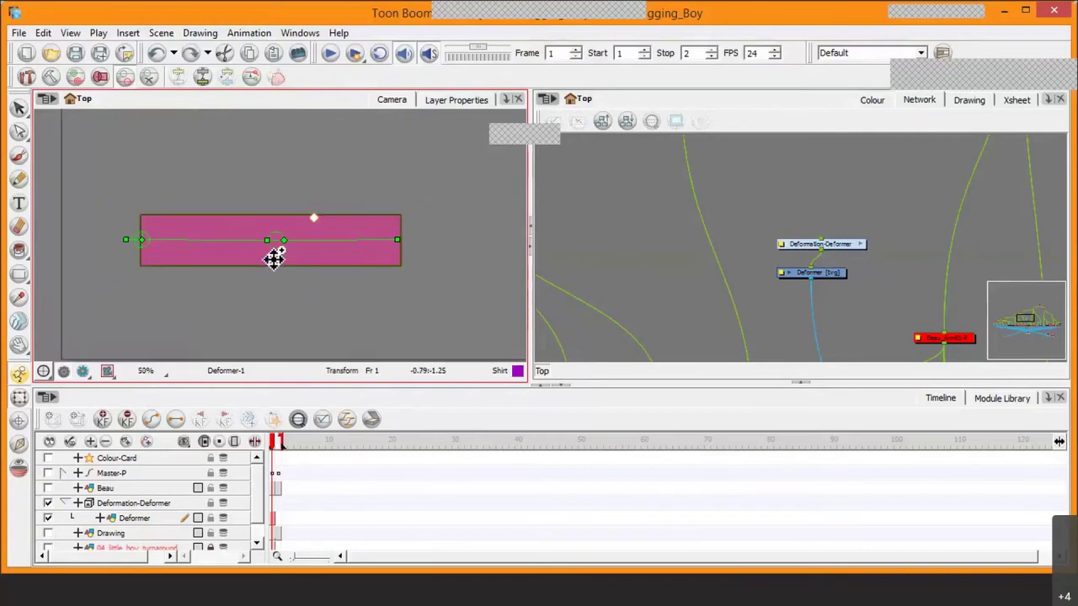
{"action": "key", "text": "2"}
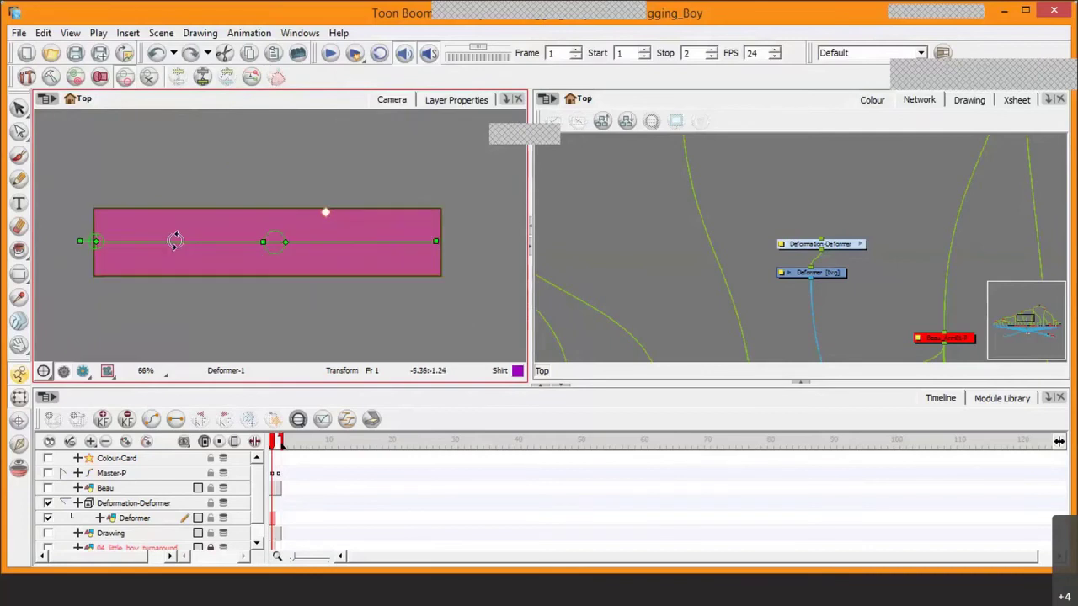
Step: Rotate and tilt the whole bar about its left end, undoing each, then bend the right half up
{"action": "left_click_drag", "start_coordinate": [175, 242], "coordinate": [202, 218]}
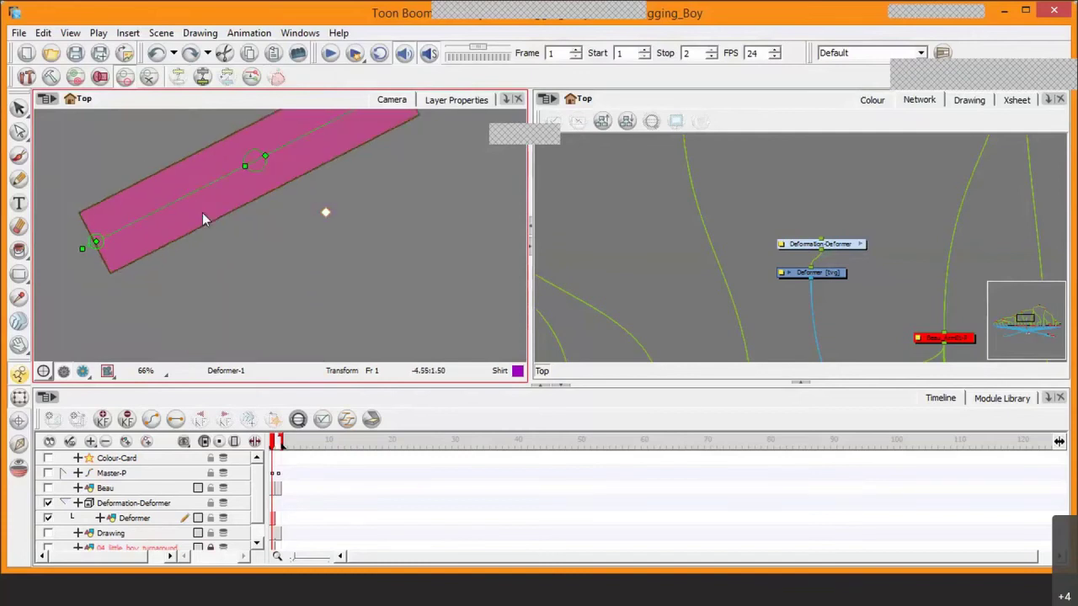
{"action": "left_click_drag", "start_coordinate": [206, 155], "coordinate": [170, 115]}
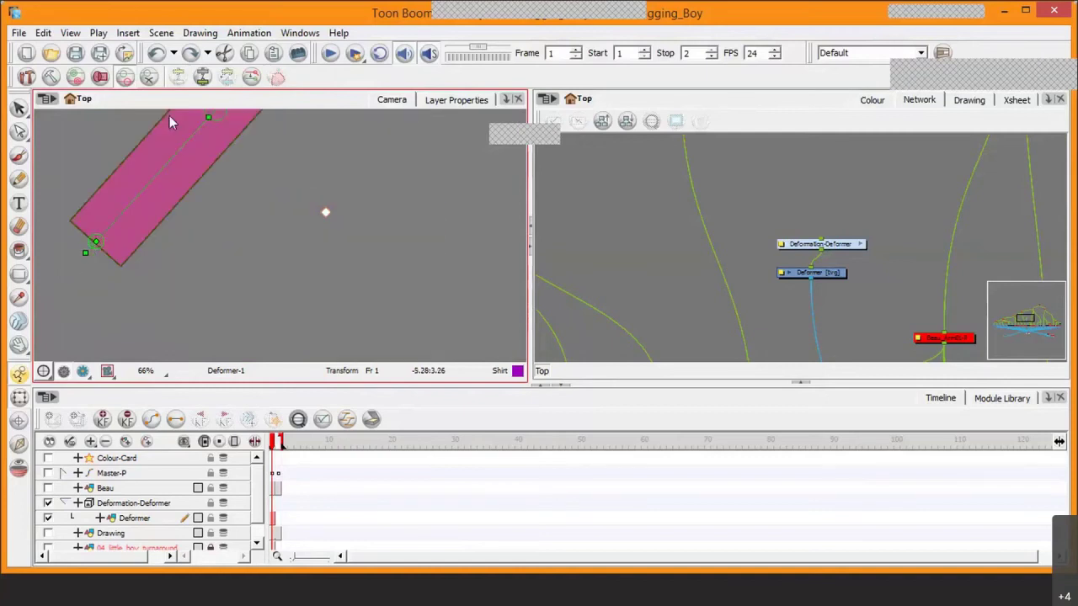
{"action": "key", "text": "ctrl+z"}
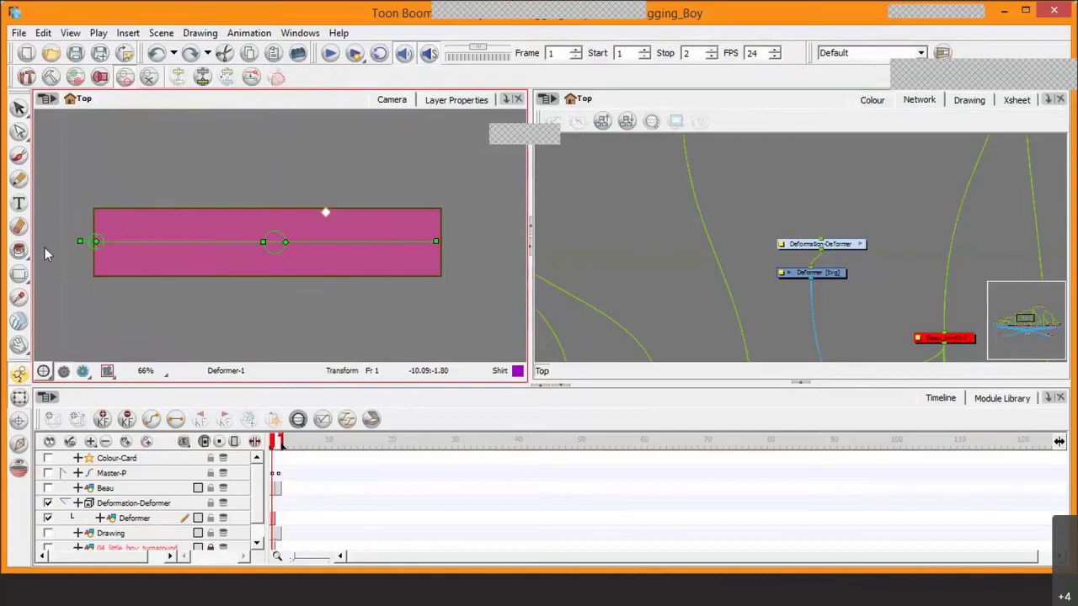
{"action": "left_click_drag", "start_coordinate": [79, 240], "coordinate": [77, 174]}
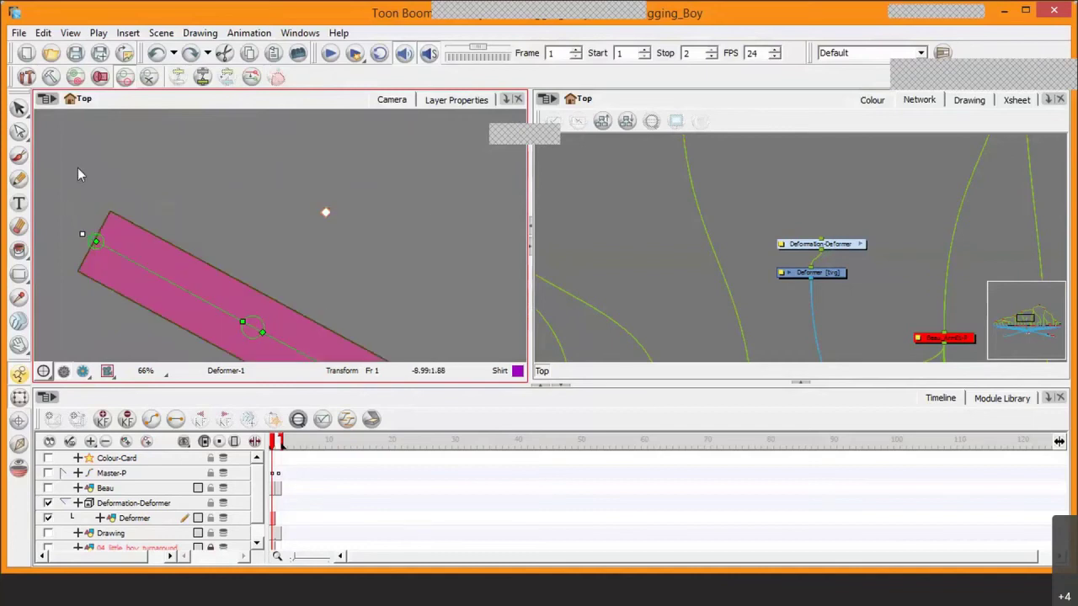
{"action": "key", "text": "ctrl+z"}
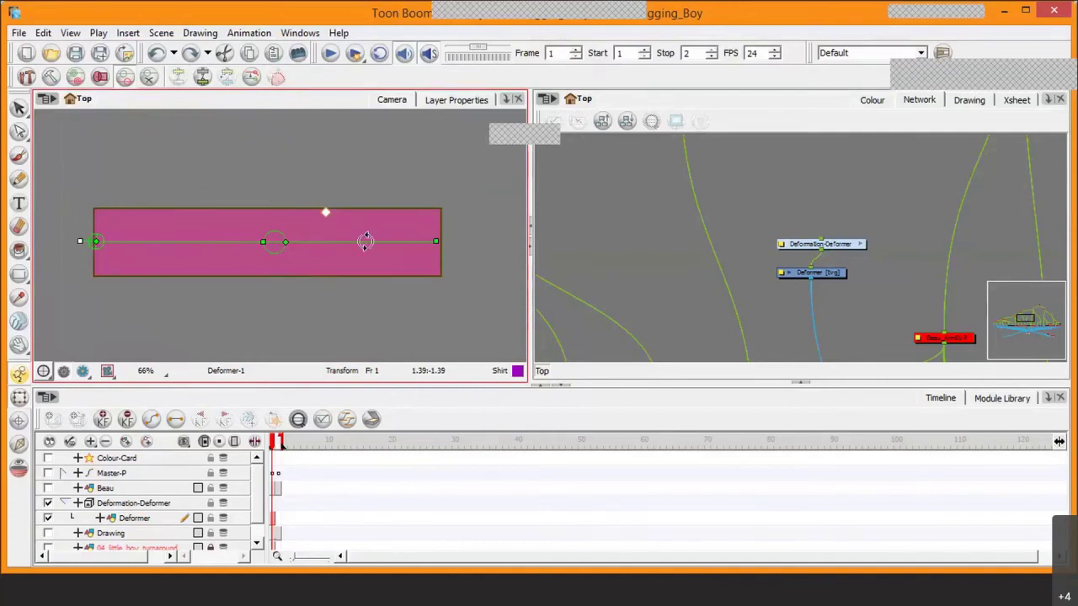
{"action": "left_click_drag", "start_coordinate": [365, 241], "coordinate": [381, 222]}
Step: Zoom the Network view and reposition the Deformation-Deformer and Deformer [tvg] nodes
{"action": "left_click", "coordinate": [823, 281]}
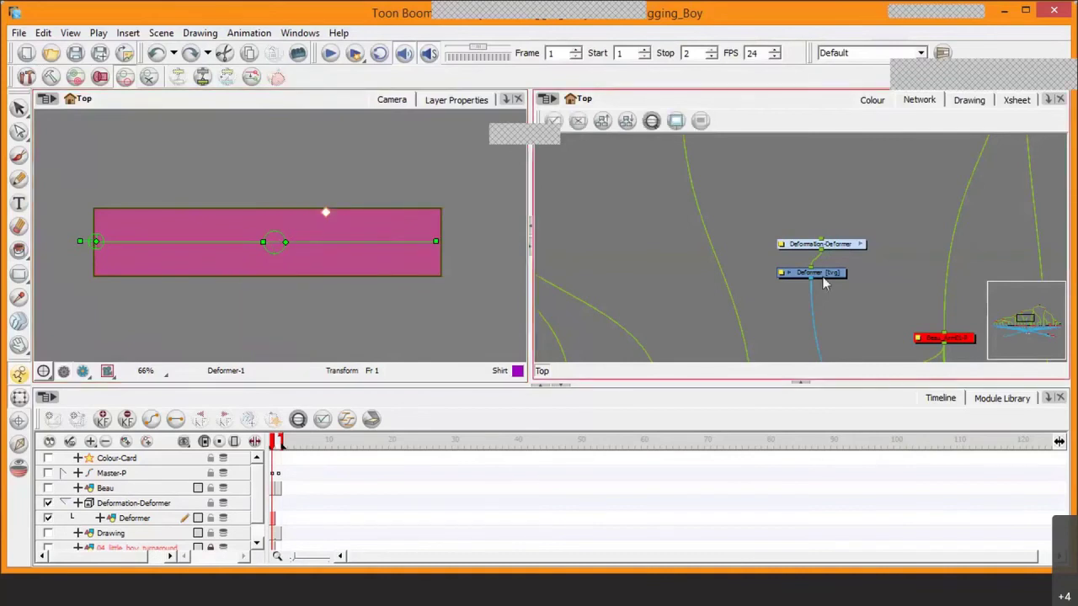
{"action": "left_click_drag", "start_coordinate": [823, 283], "coordinate": [833, 296]}
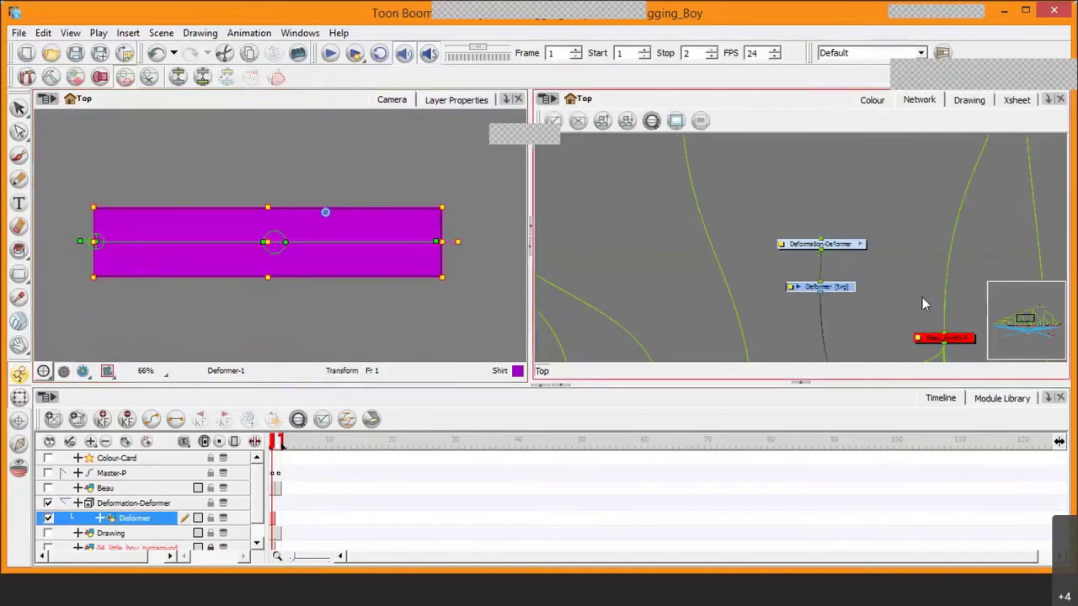
{"action": "scroll", "coordinate": [808, 252], "scroll_direction": "up", "scroll_amount": 3}
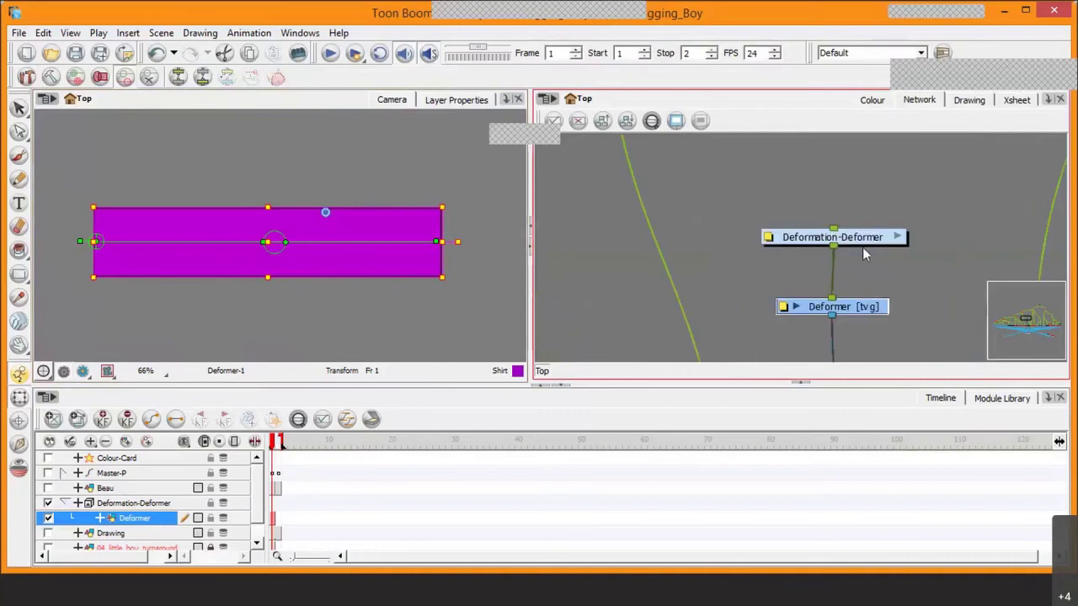
{"action": "left_click_drag", "start_coordinate": [862, 247], "coordinate": [853, 209]}
{"action": "left_click_drag", "start_coordinate": [870, 313], "coordinate": [865, 303]}
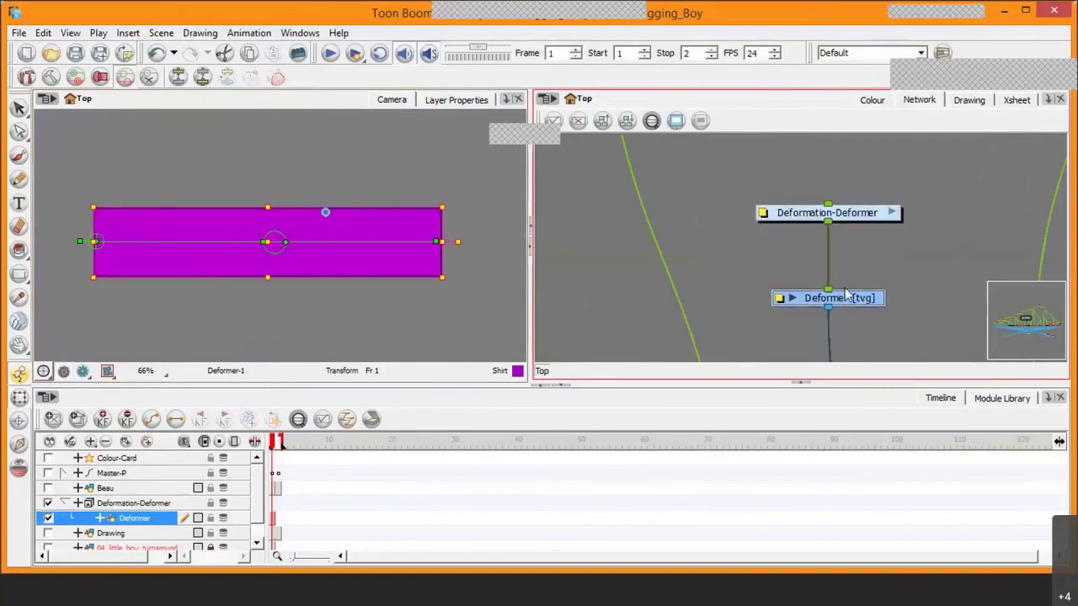
{"action": "left_click", "coordinate": [798, 423]}
Step: Select the Deformation-Deformer and Deformer [tvg] nodes in turn to inspect them
{"action": "left_click", "coordinate": [839, 215]}
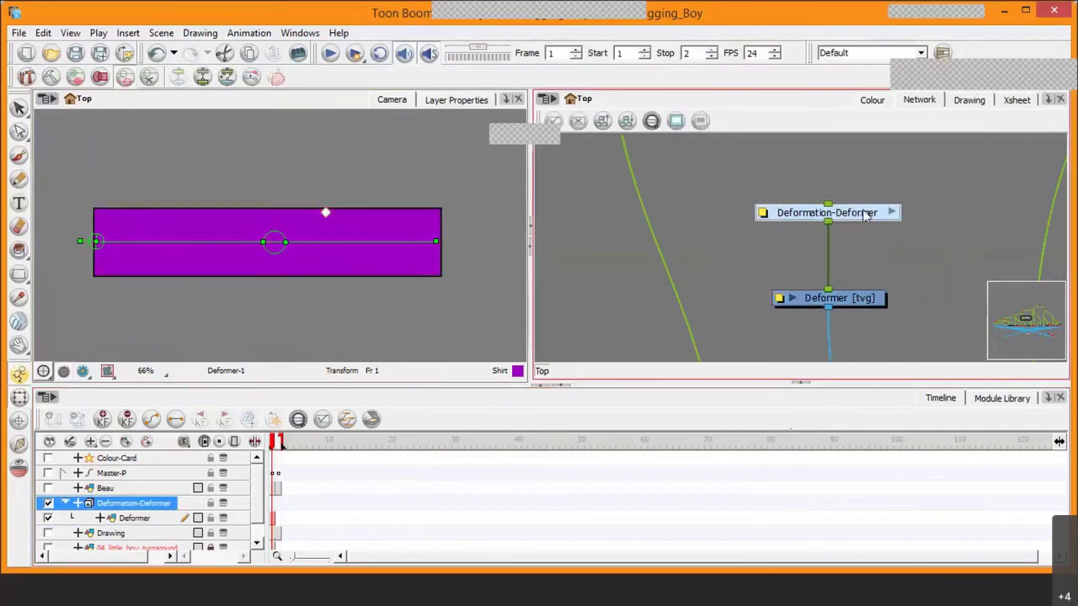
{"action": "left_click", "coordinate": [808, 298]}
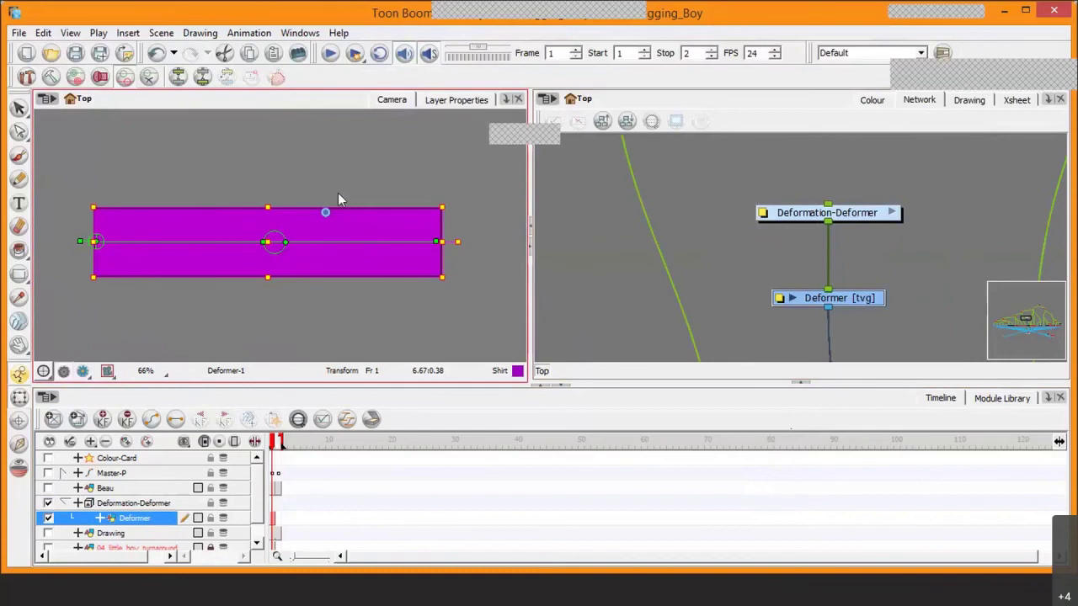
{"action": "left_click", "coordinate": [853, 217]}
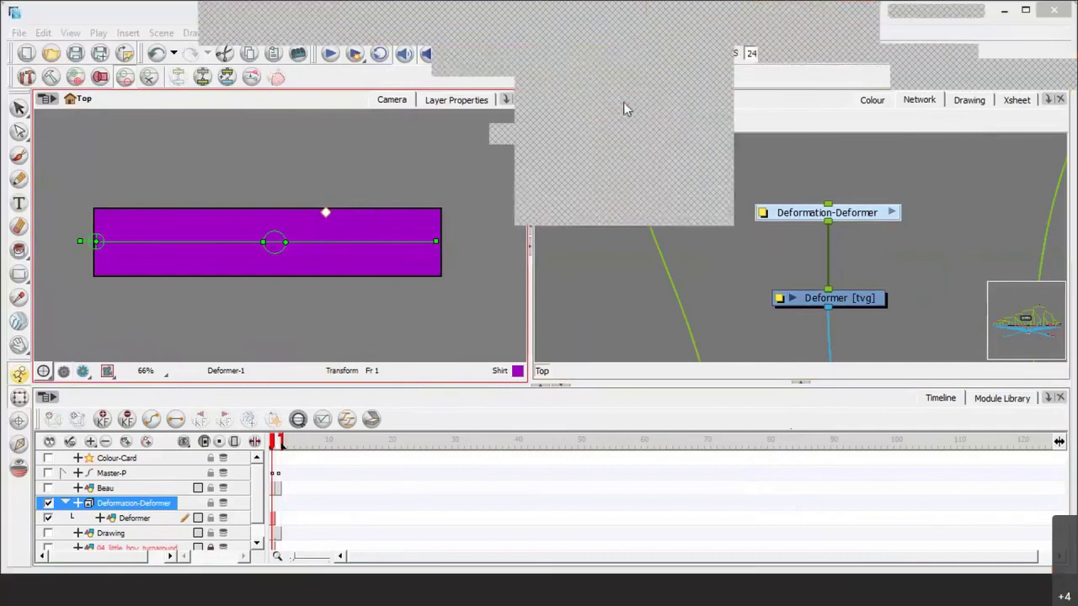
{"action": "key", "text": "1"}
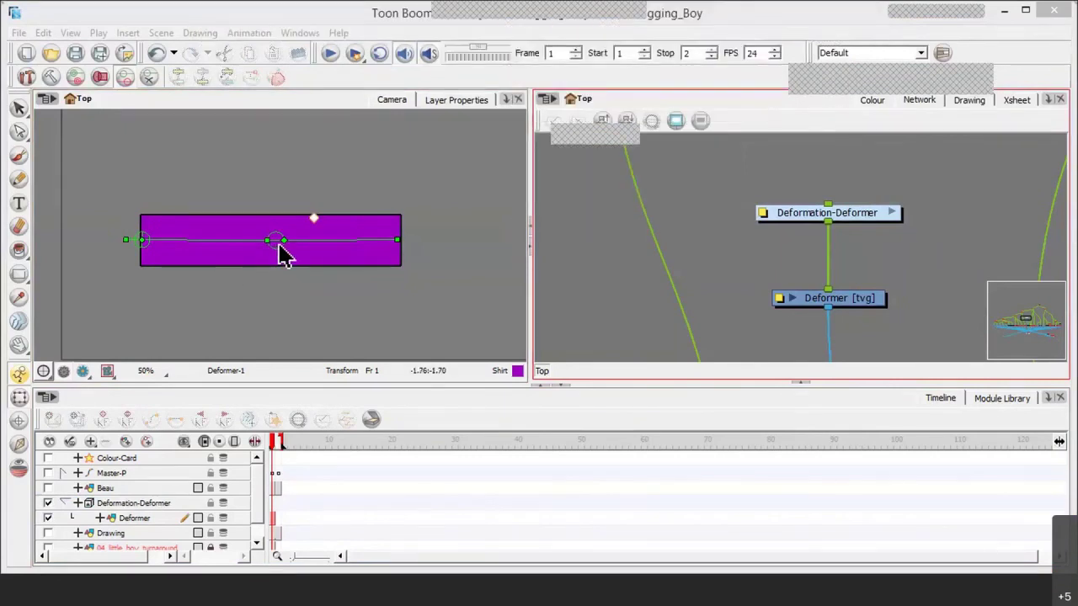
{"action": "left_click_drag", "start_coordinate": [854, 209], "coordinate": [857, 204]}
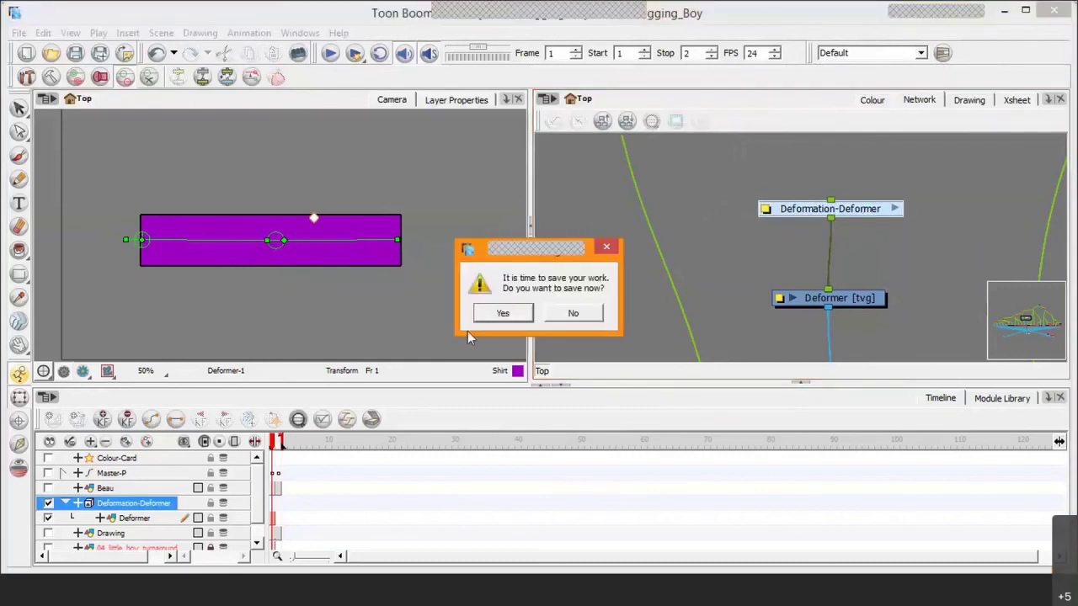
Step: Close the save reminder, browse inside the Deformation-Deformer group, then return to the Top level
{"action": "left_click", "coordinate": [503, 312]}
{"action": "left_click", "coordinate": [894, 208]}
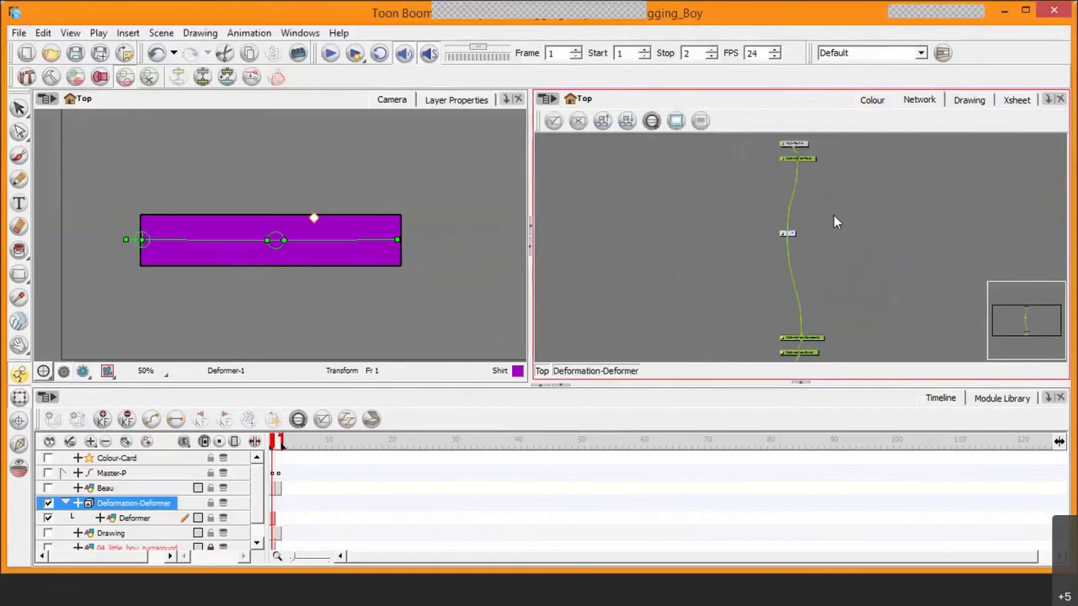
{"action": "scroll", "coordinate": [807, 221], "scroll_direction": "up", "scroll_amount": 5}
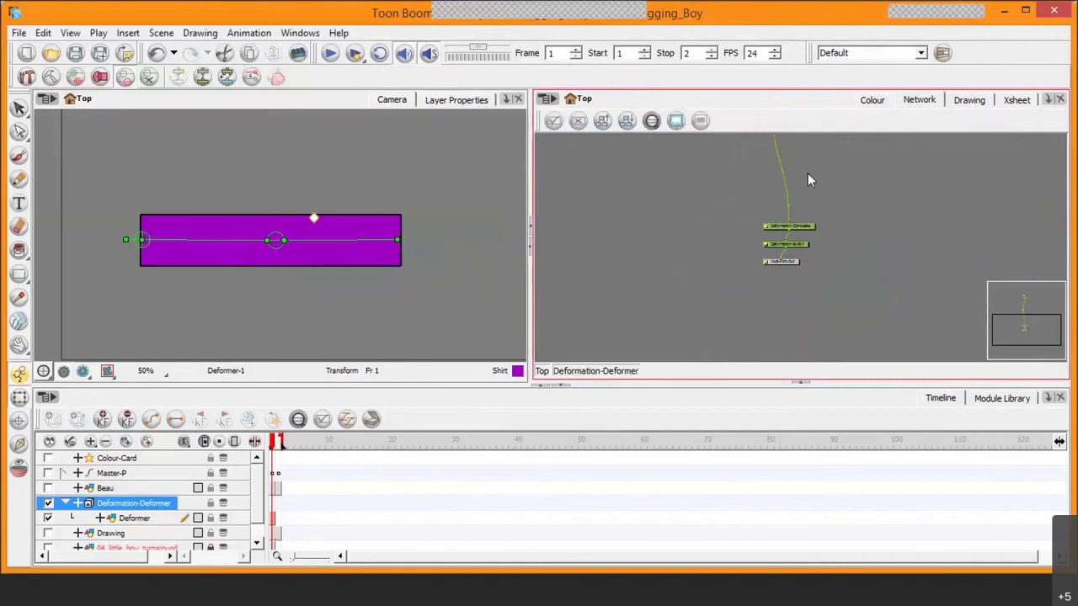
{"action": "scroll", "coordinate": [794, 224], "scroll_direction": "up", "scroll_amount": 10}
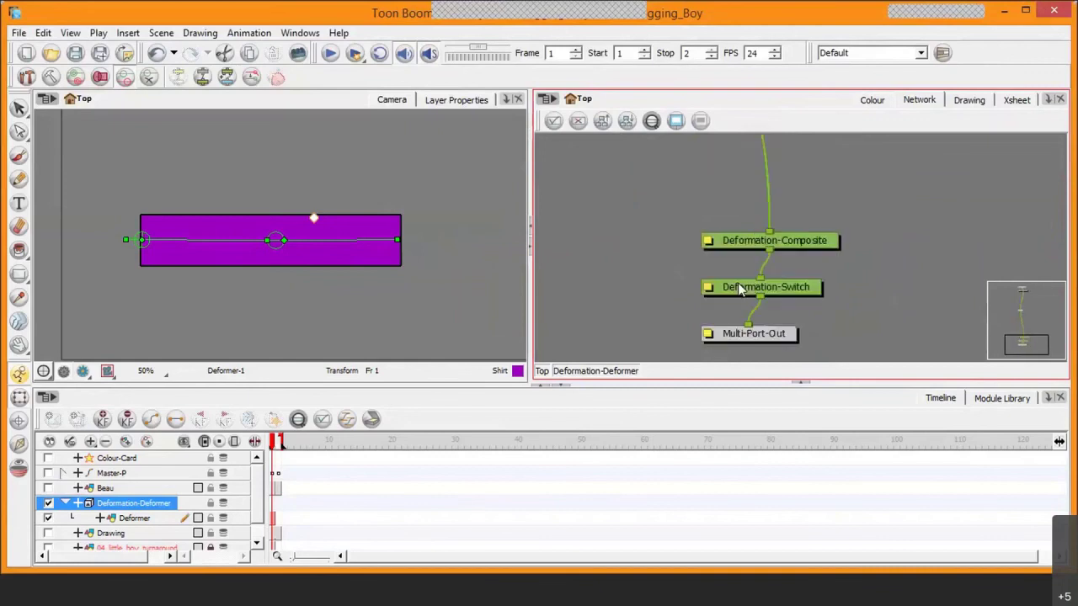
{"action": "scroll", "coordinate": [815, 304], "scroll_direction": "up", "scroll_amount": 10}
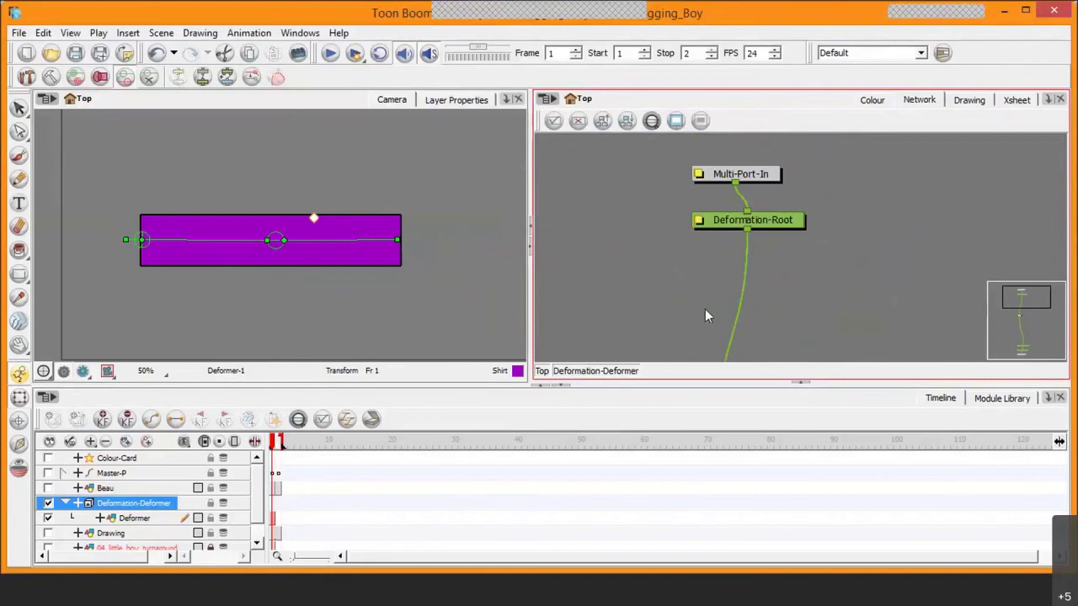
{"action": "left_click", "coordinate": [541, 370]}
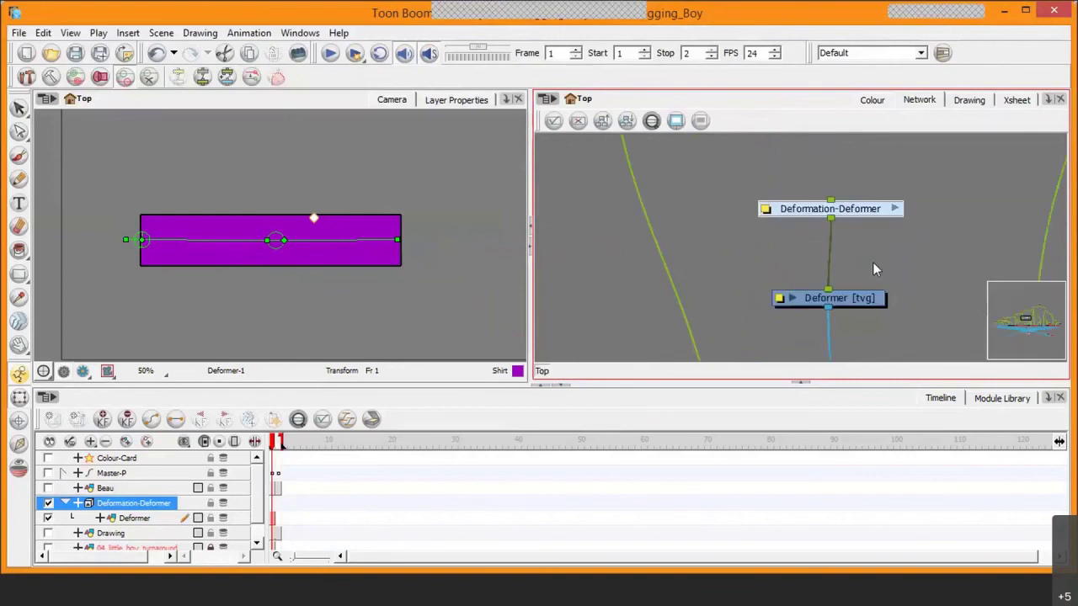
Step: Disconnect and reconnect the Deformer [tvg] cable, then delete the Deformation-Deformer node
{"action": "left_click_drag", "start_coordinate": [860, 212], "coordinate": [844, 217]}
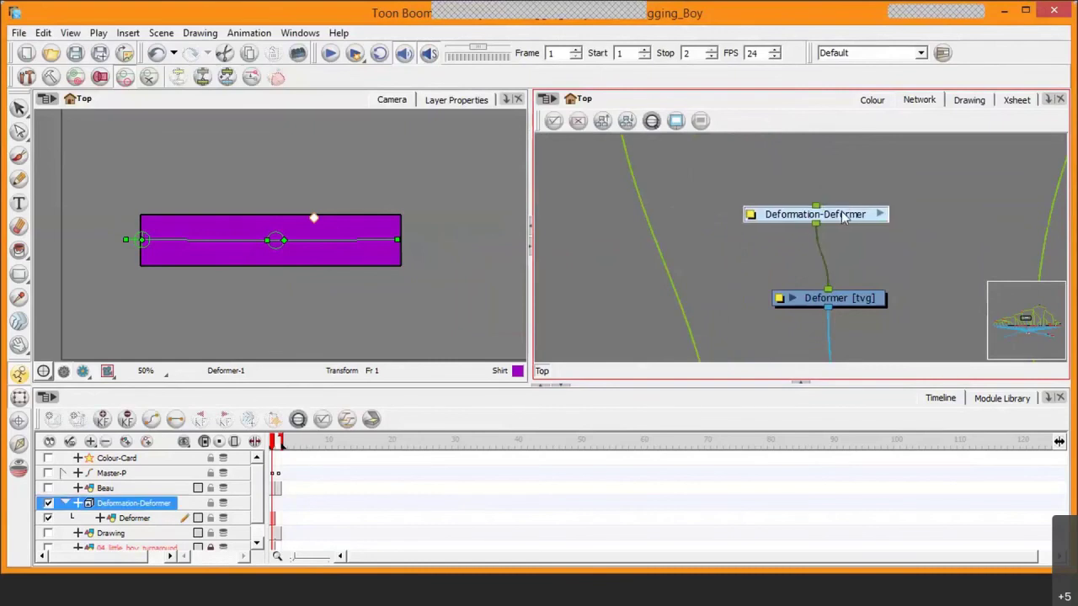
{"action": "left_click_drag", "start_coordinate": [829, 290], "coordinate": [831, 250]}
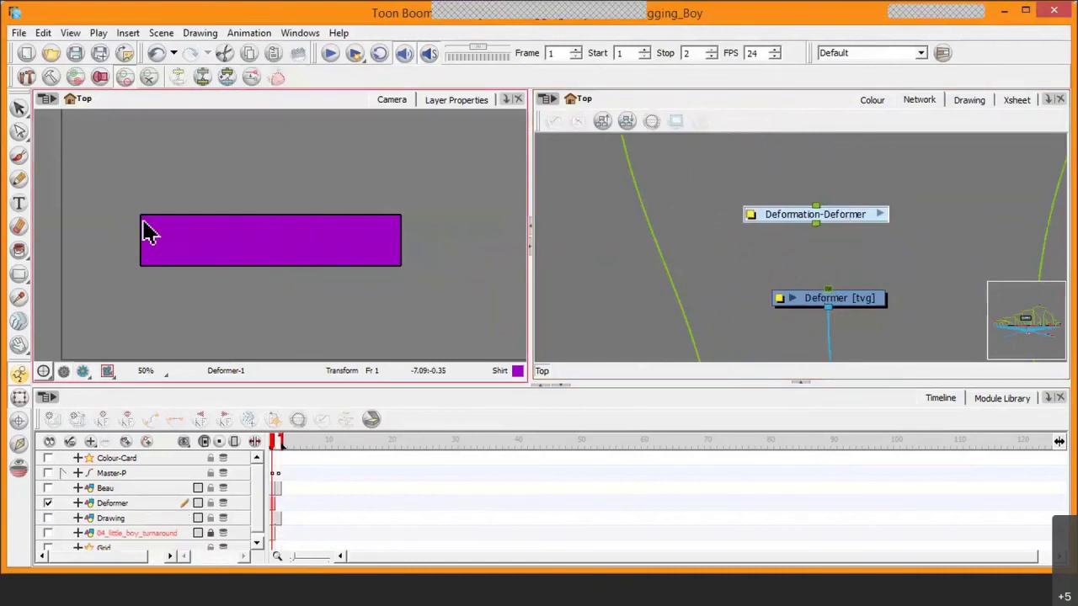
{"action": "left_click", "coordinate": [295, 253]}
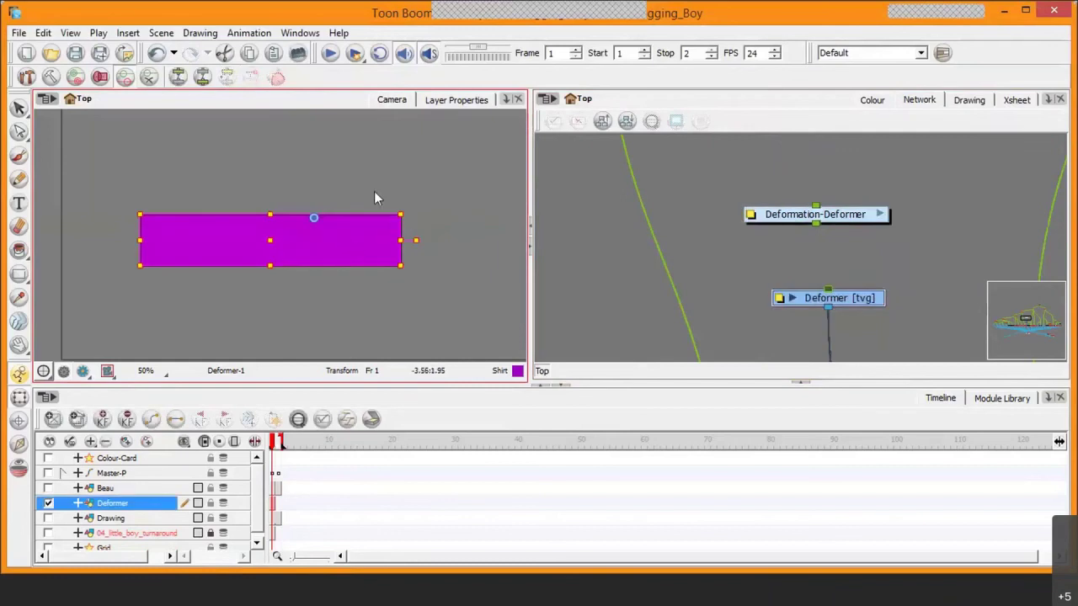
{"action": "left_click_drag", "start_coordinate": [829, 292], "coordinate": [818, 214]}
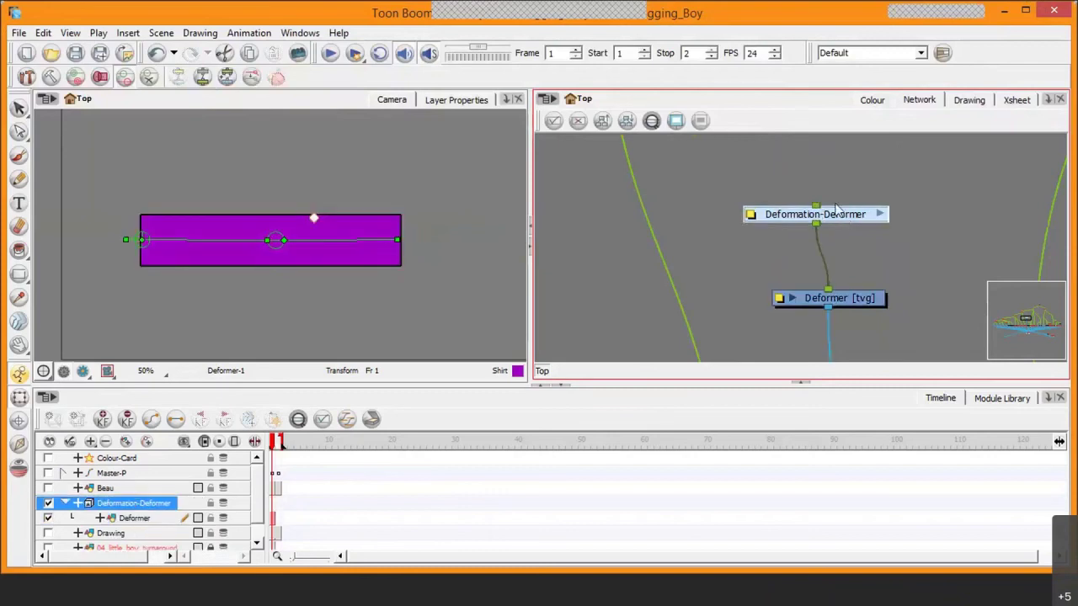
{"action": "key", "text": "Delete"}
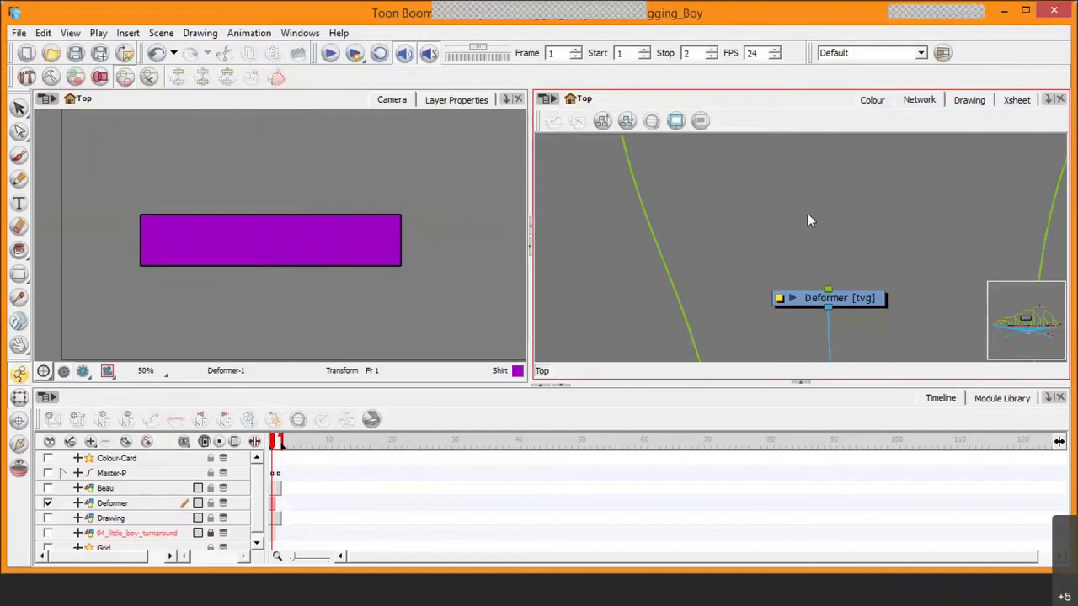